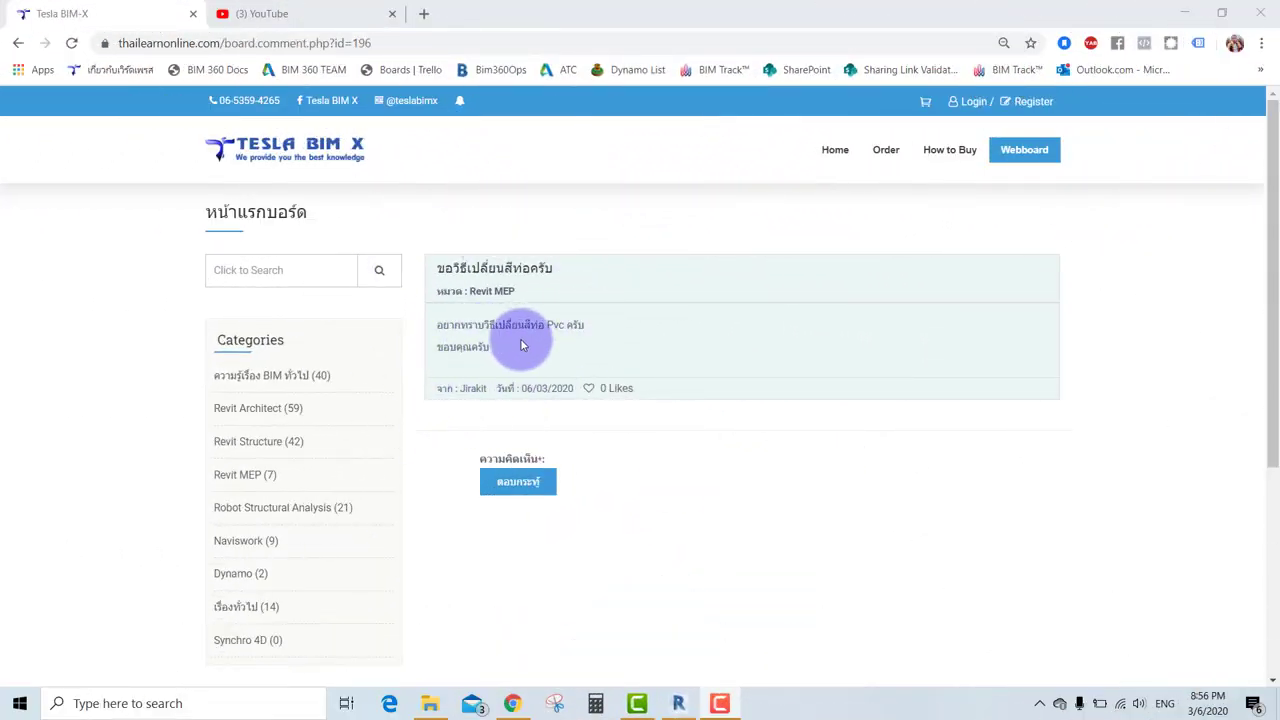
# Step: Like the pipe-colour post and sign in to the webboard with the saved account
pyautogui.click(590, 389)
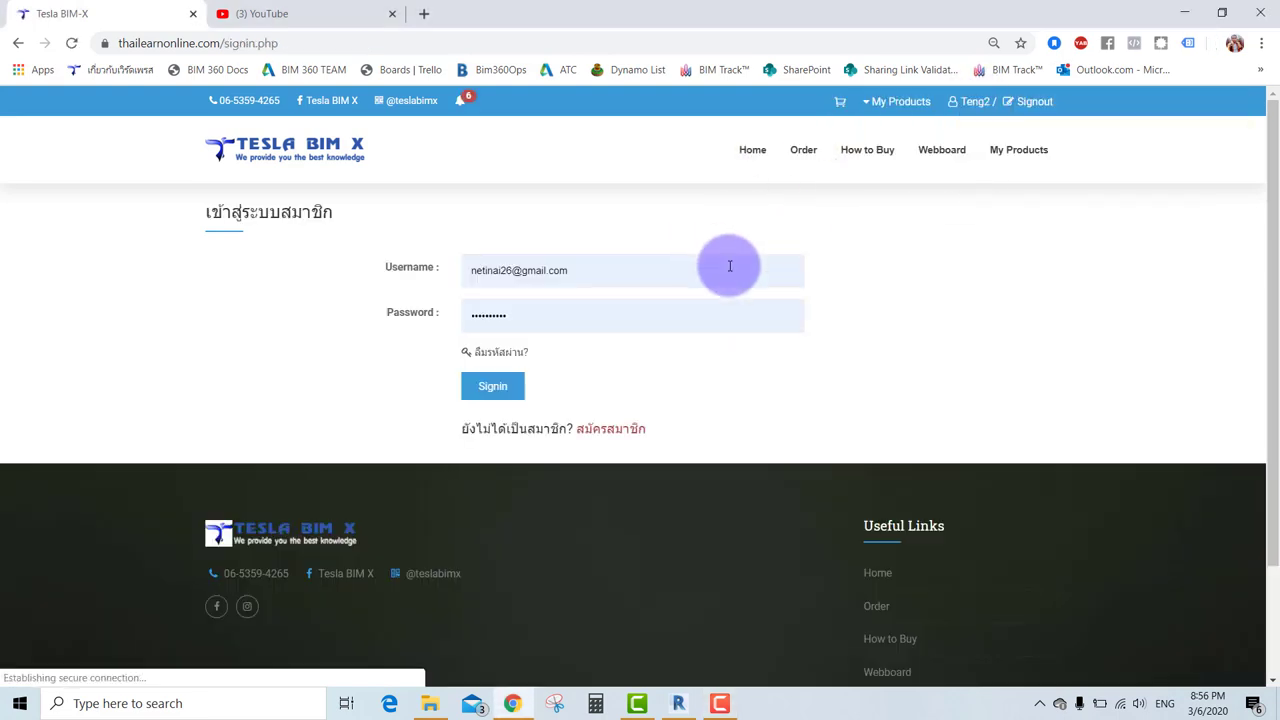
pyautogui.click(571, 277)
pyautogui.click(529, 343)
pyautogui.click(488, 386)
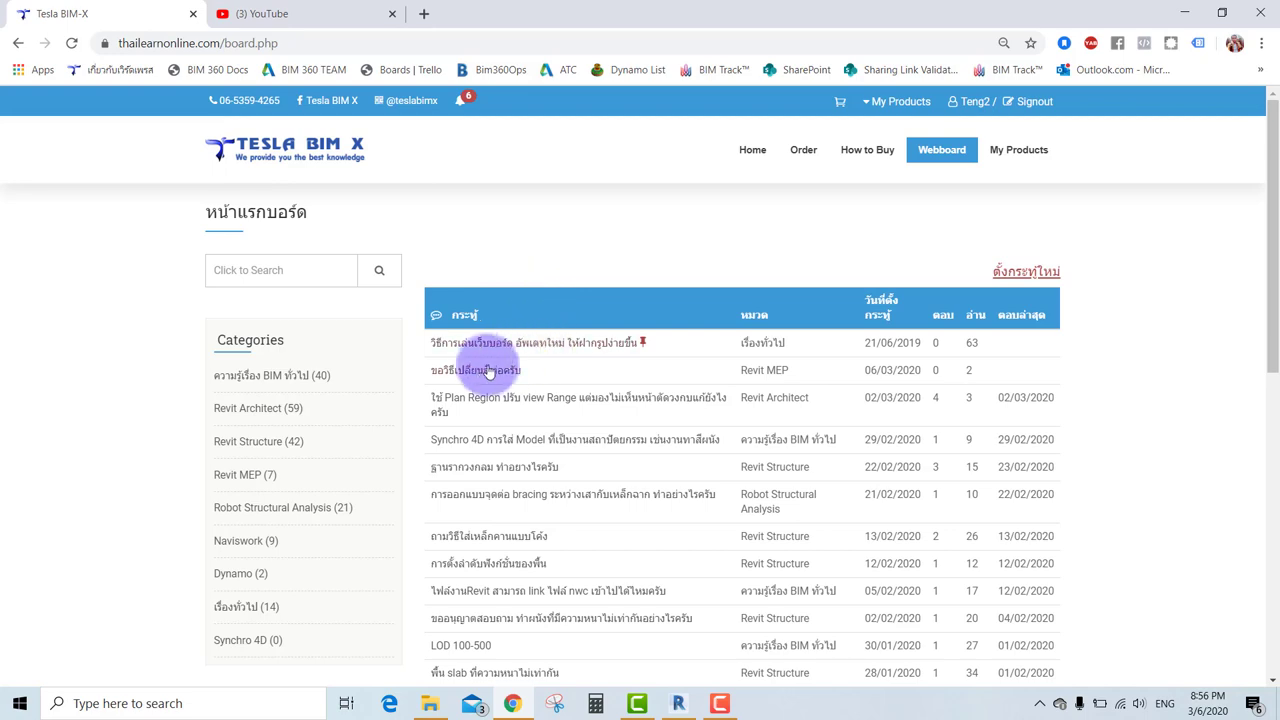
# Step: Open the PVC pipe-colour question, then minimise the browser to reveal Revit
pyautogui.click(541, 336)
pyautogui.scroll(-2, 680, 320)
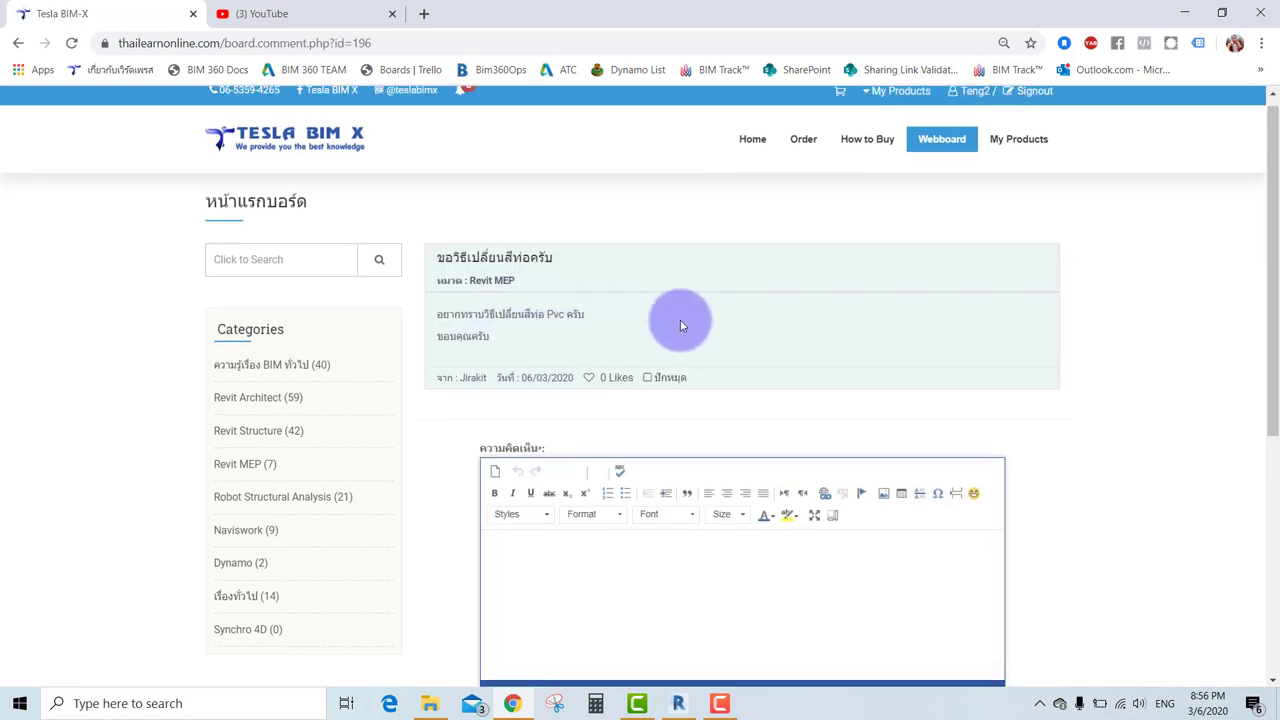
pyautogui.scroll(1, 620, 390)
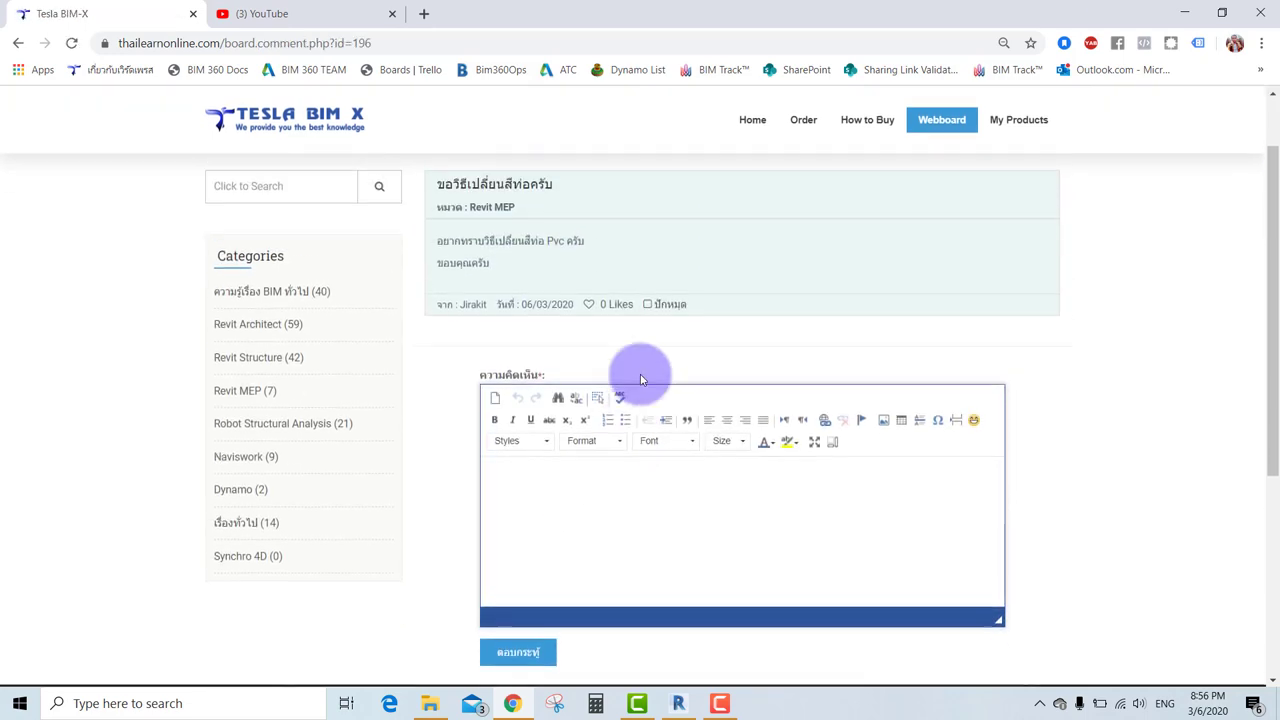
pyautogui.click(1186, 17)
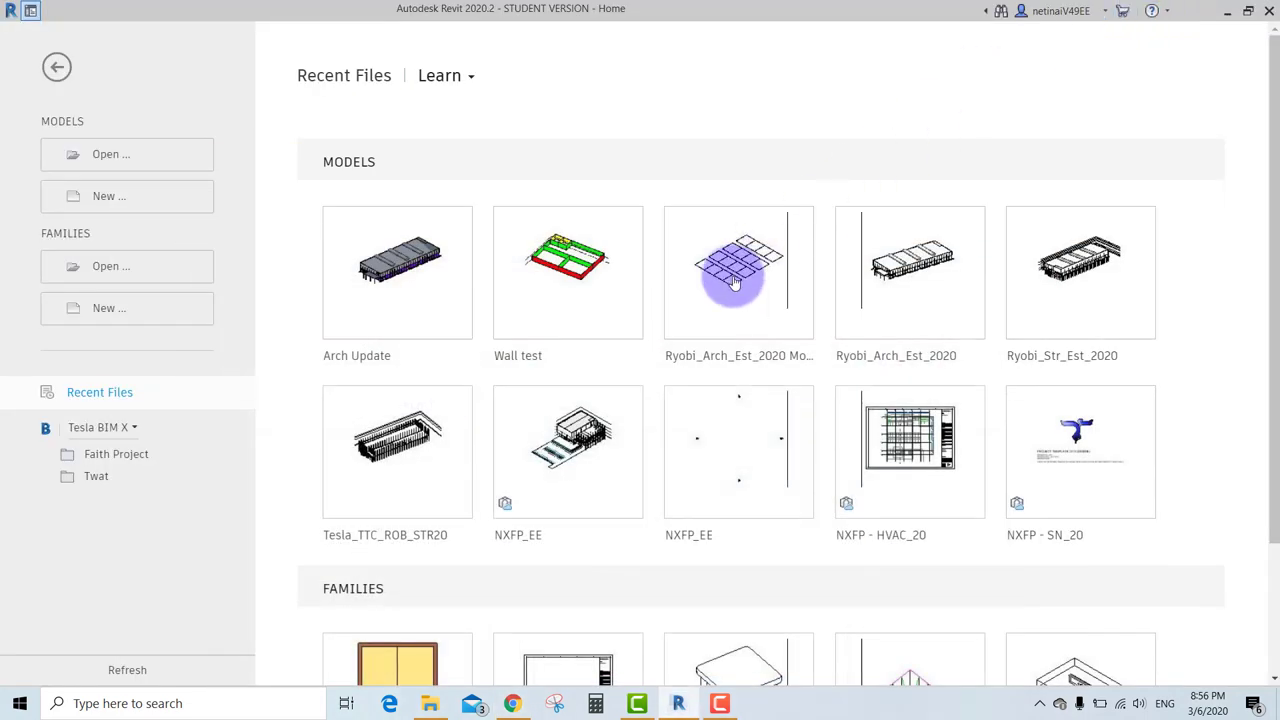
# Step: Create a new project from the Plumbing-Default_Metric.rte template
pyautogui.click(130, 197)
pyautogui.click(560, 180)
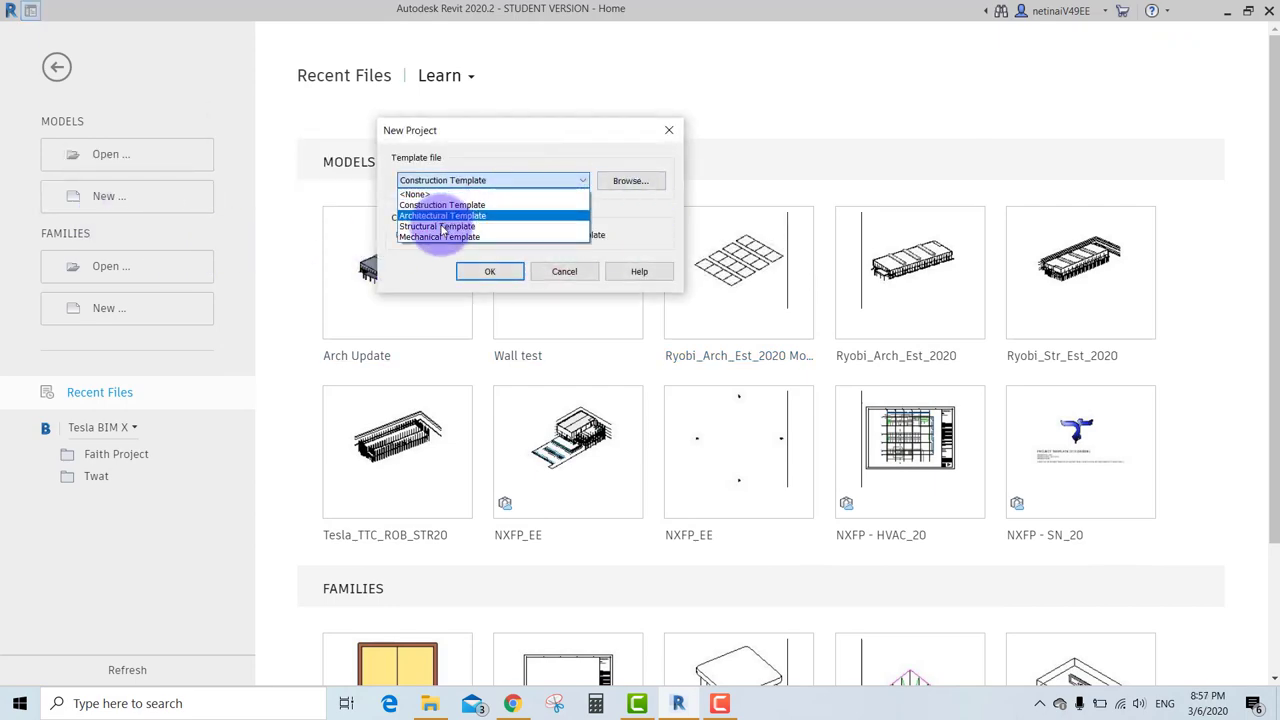
pyautogui.click(631, 163)
pyautogui.click(643, 182)
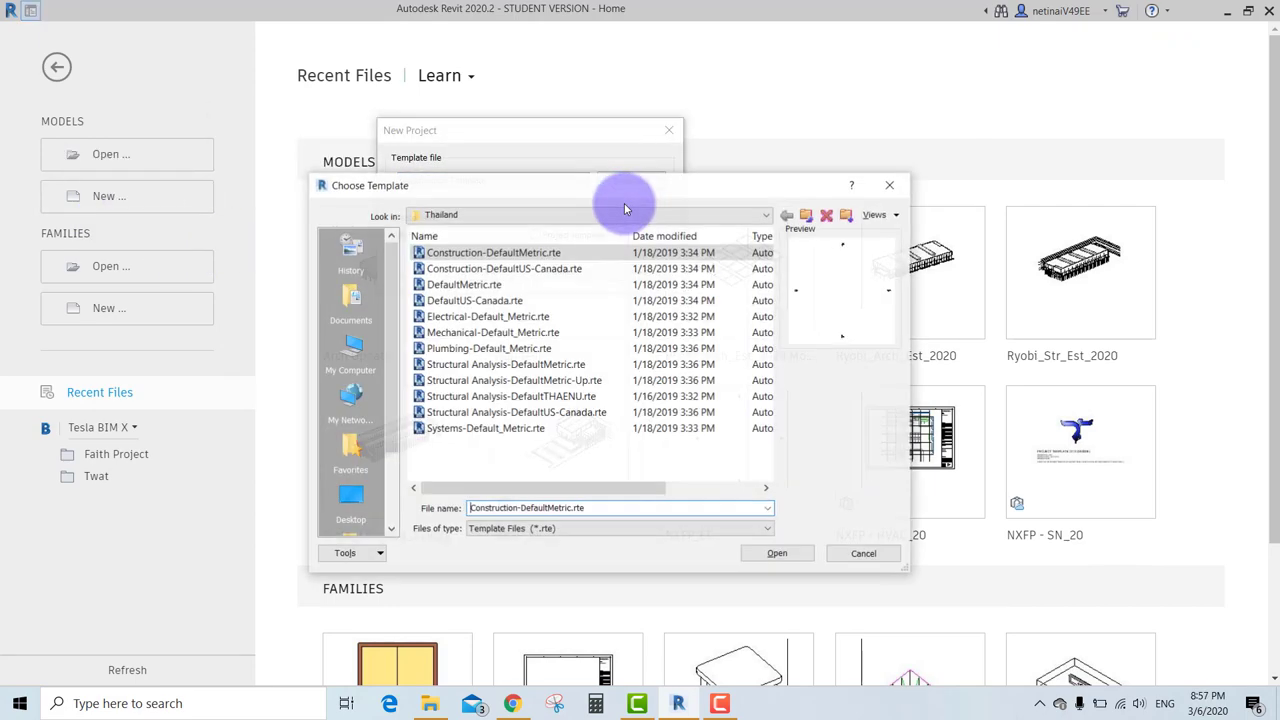
pyautogui.click(525, 349)
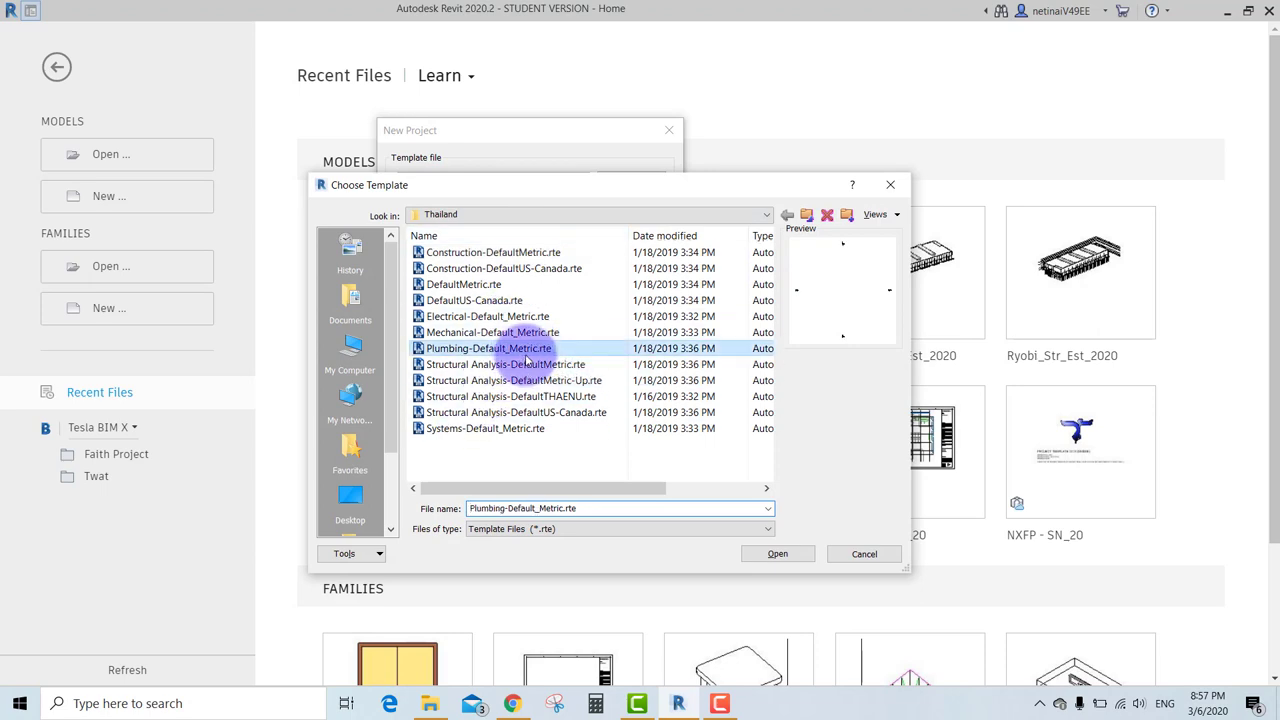
pyautogui.click(780, 553)
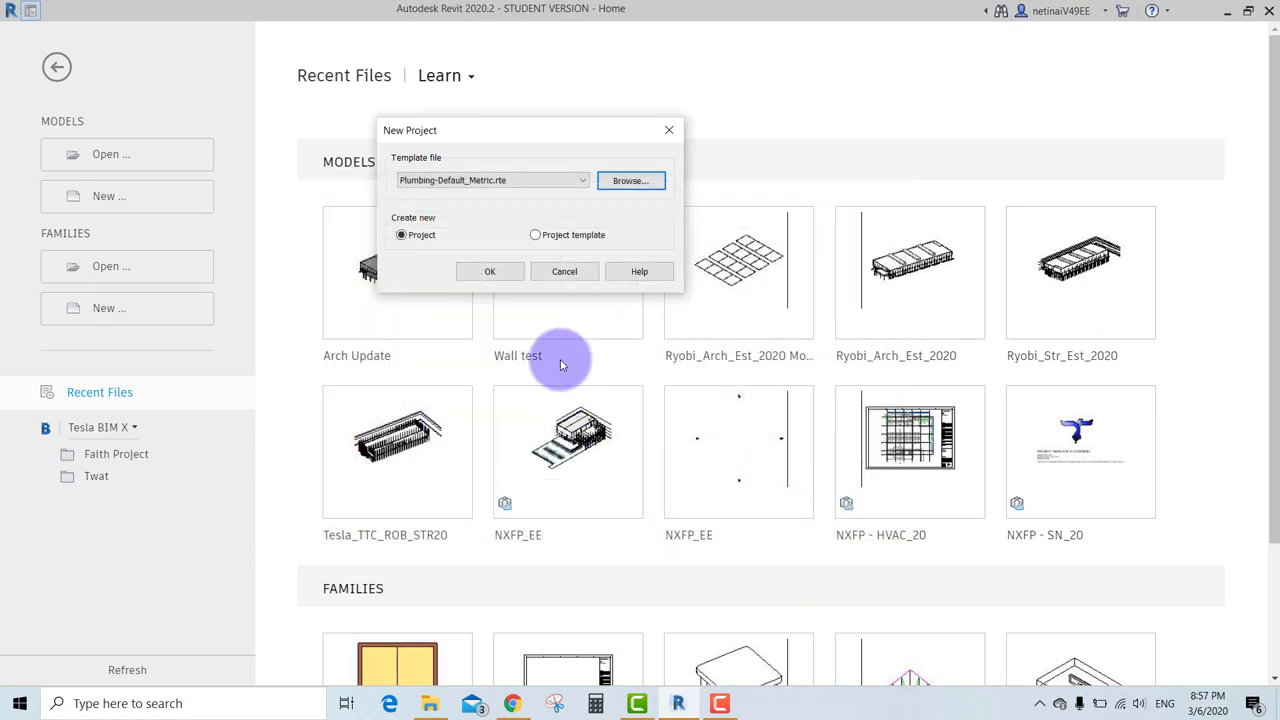
pyautogui.click(512, 272)
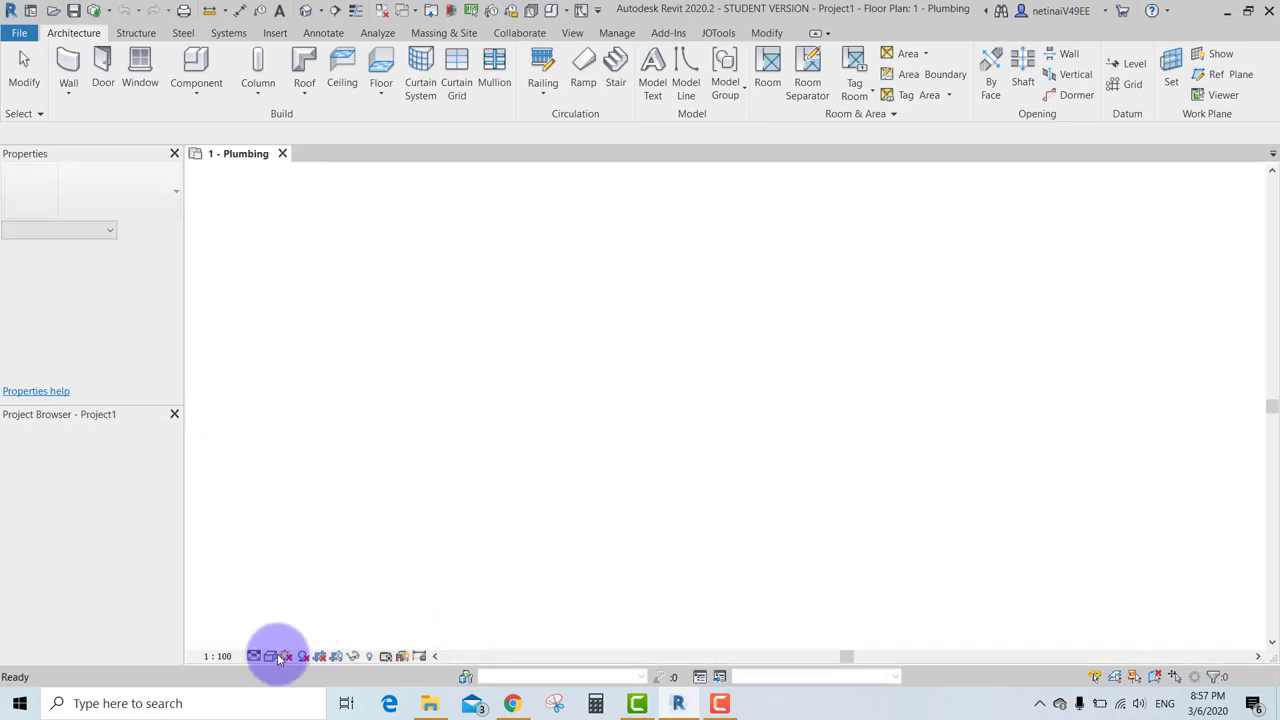
# Step: Switch the plumbing plan to Shaded, pan it left, and bring up the Systems tools
pyautogui.click(270, 656)
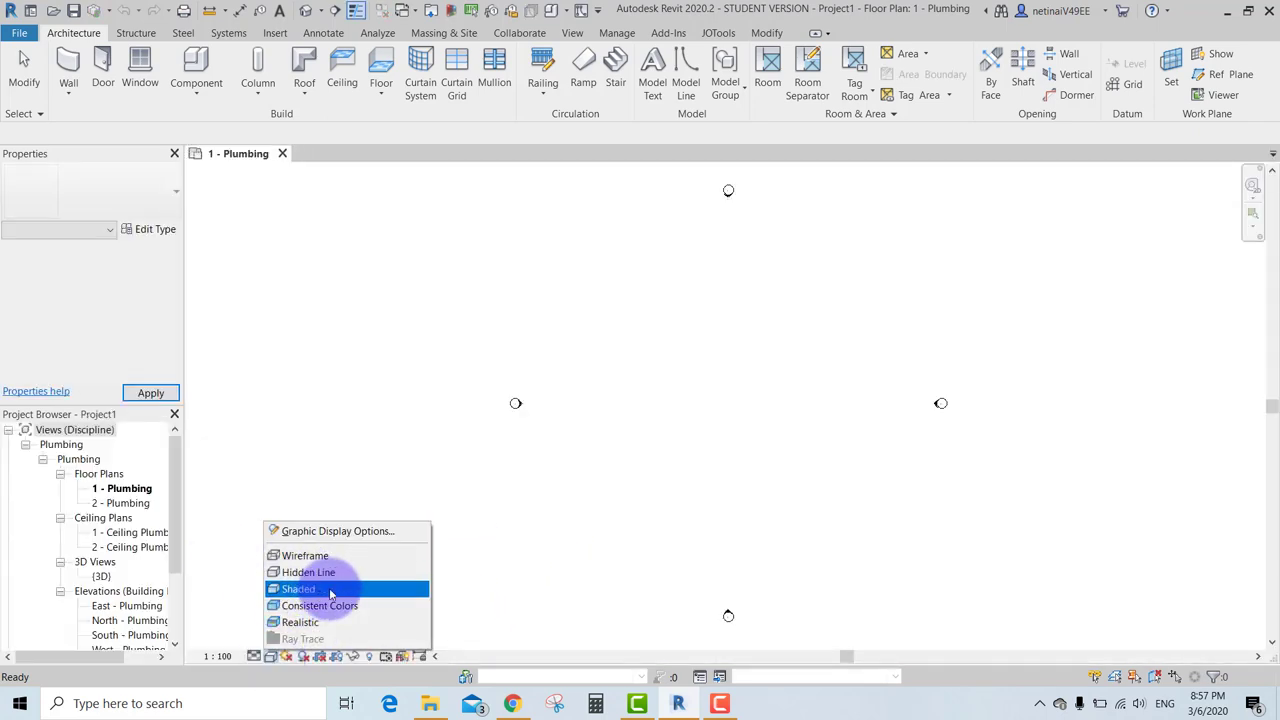
pyautogui.click(350, 589)
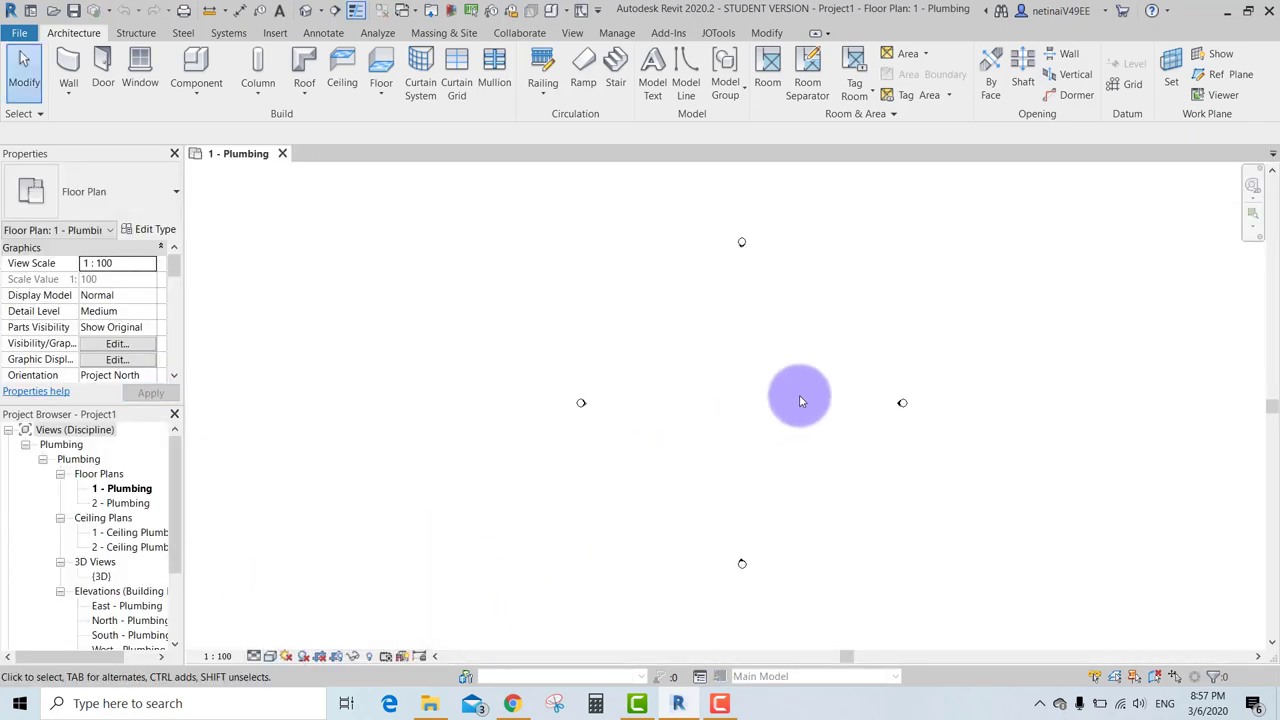
pyautogui.moveTo(800, 401); pyautogui.dragTo(686, 399, button='middle')
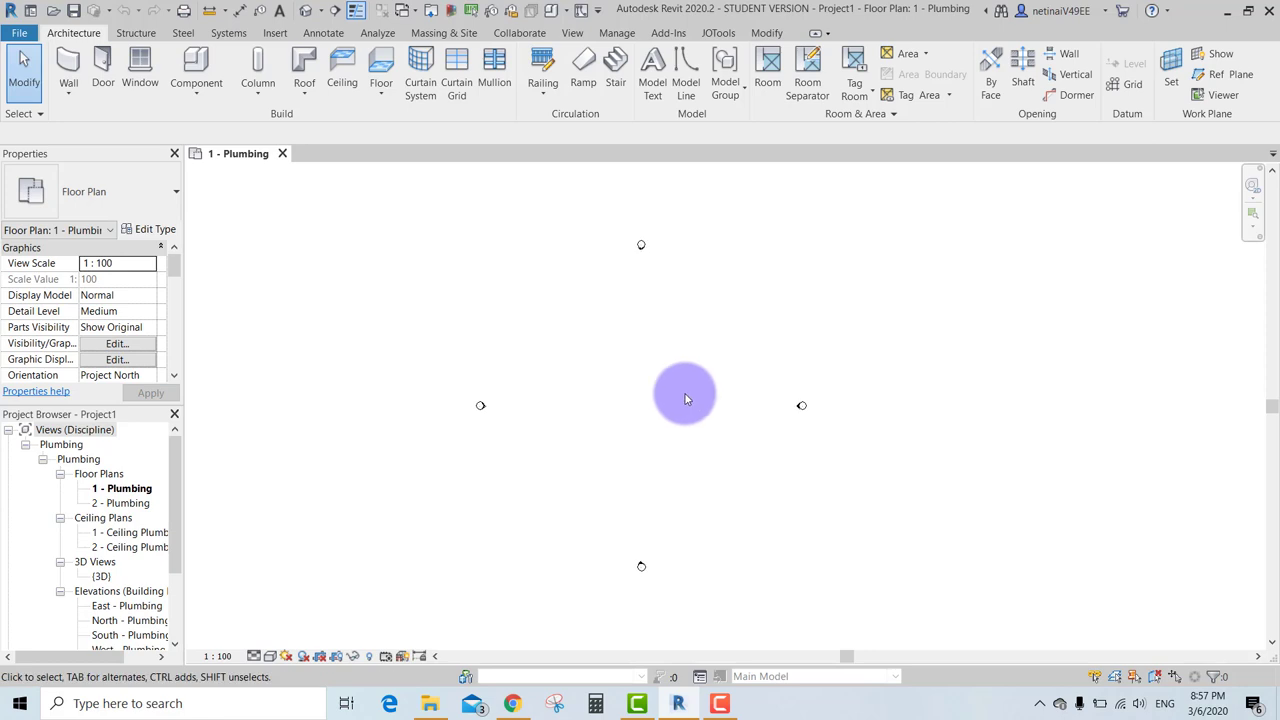
pyautogui.click(233, 36)
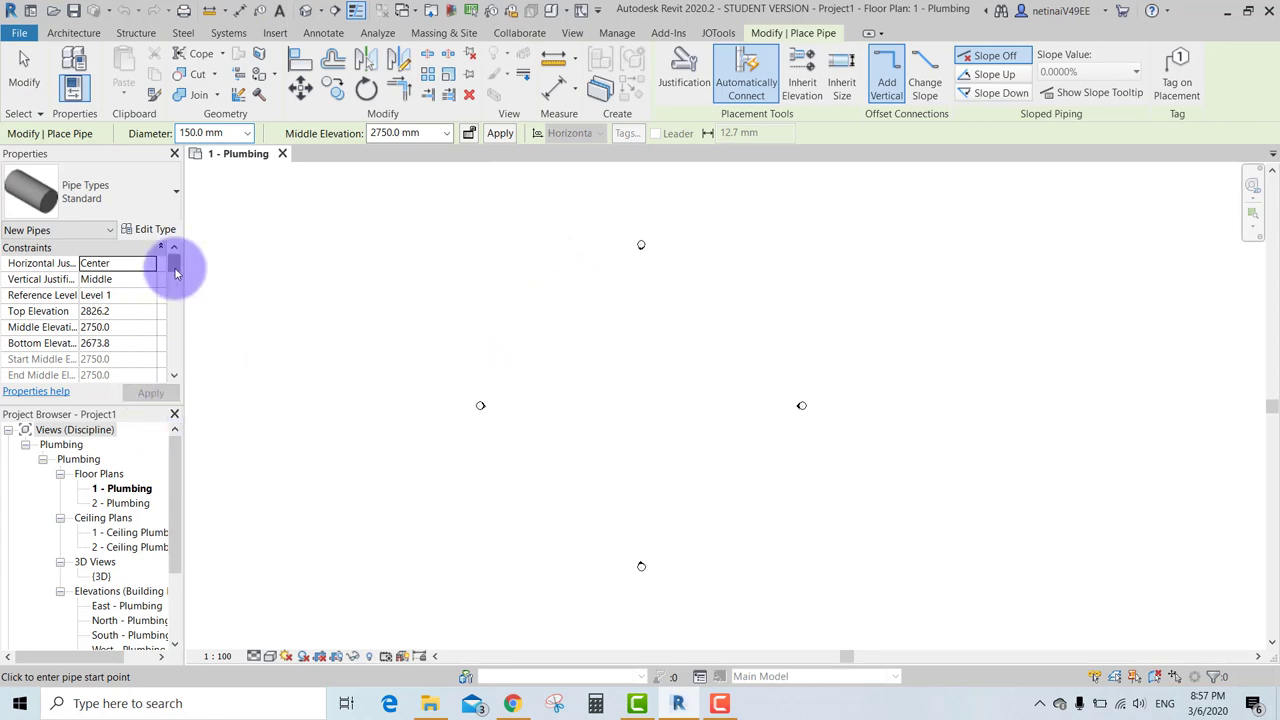
# Step: Dock the Project Browser on the right and set the pipe System Type to Sanitary
pyautogui.moveTo(60, 414); pyautogui.dragTo(1270, 363)
pyautogui.scroll(-2, 140, 440)
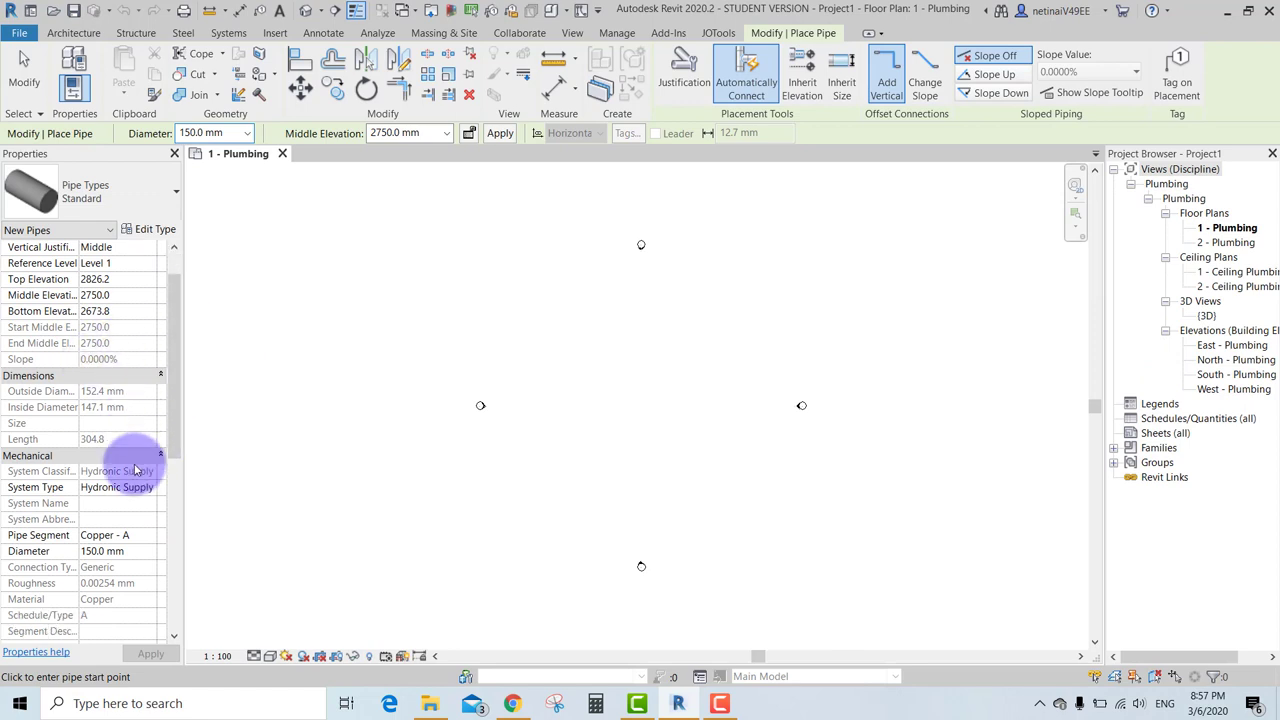
pyautogui.scroll(-1, 135, 470)
pyautogui.click(151, 442)
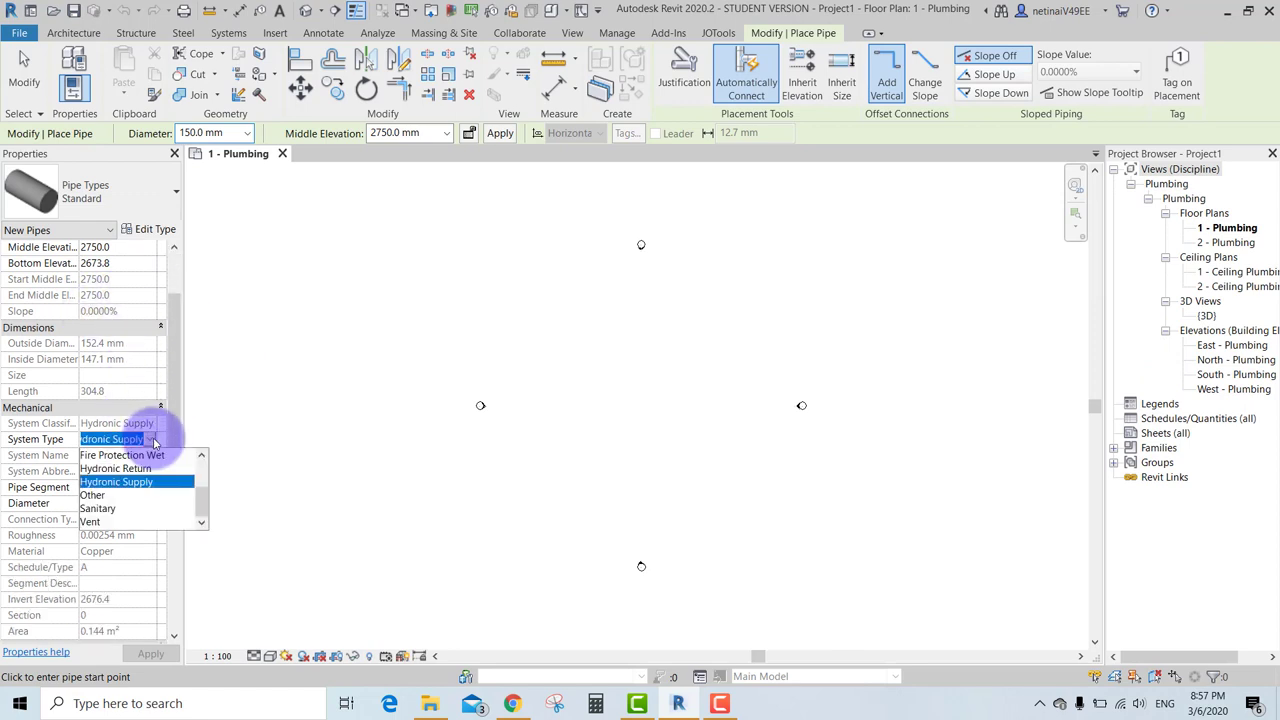
pyautogui.click(125, 482)
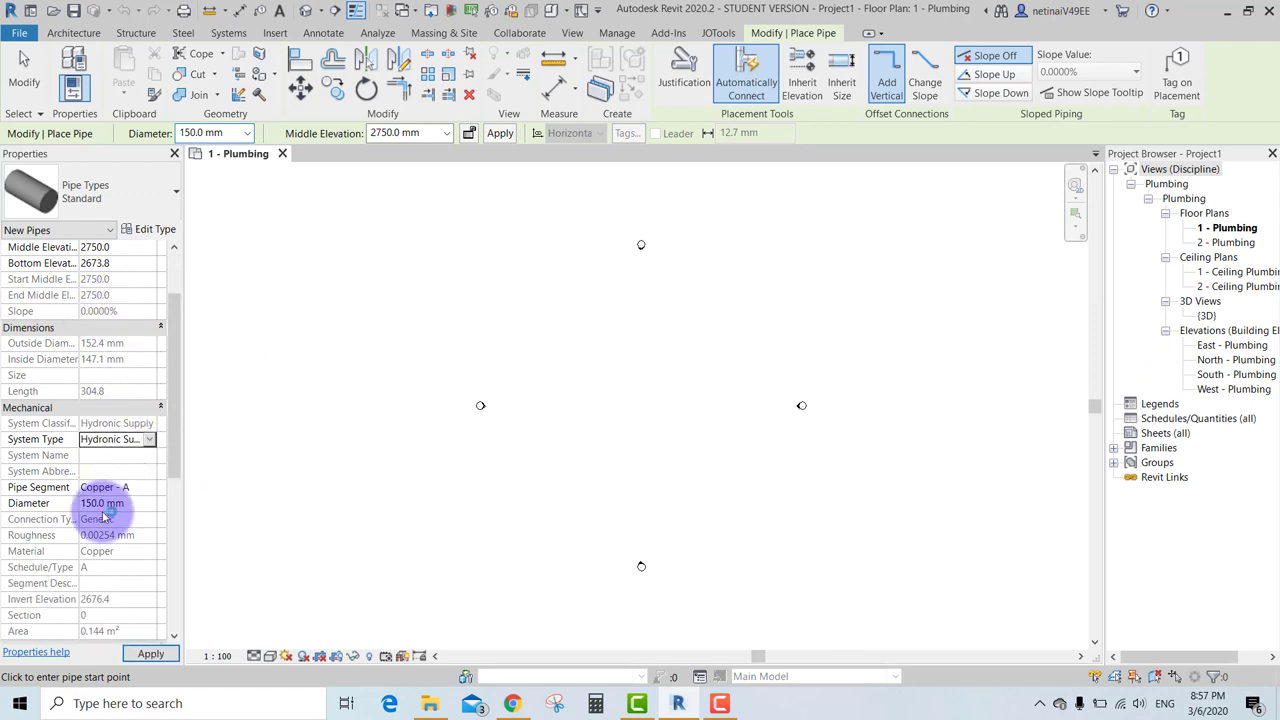
pyautogui.click(149, 440)
pyautogui.scroll(-1, 124, 508)
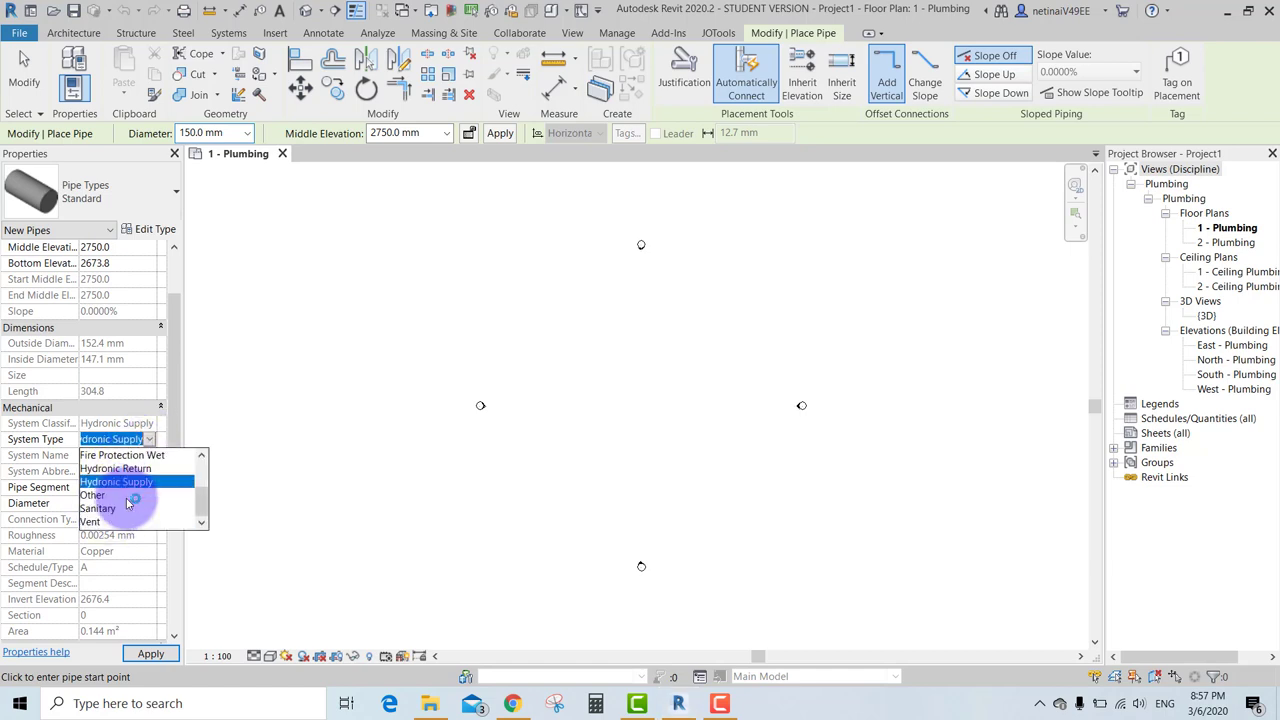
pyautogui.click(104, 509)
pyautogui.scroll(2, 623, 394)
pyautogui.scroll(1, 580, 386)
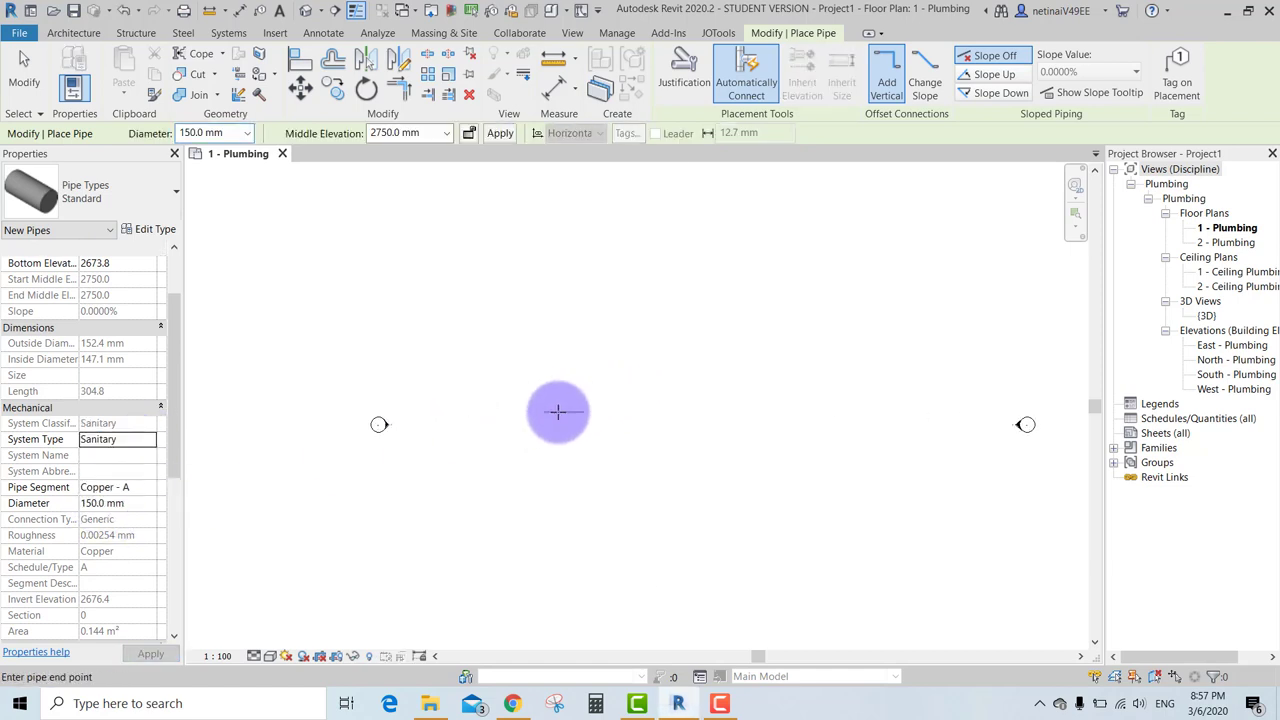
# Step: Draw the Sanitary pipe horizontally, drop it at a right angle, then continue horizontally
pyautogui.click(544, 411)
pyautogui.click(698, 412)
pyautogui.click(699, 502)
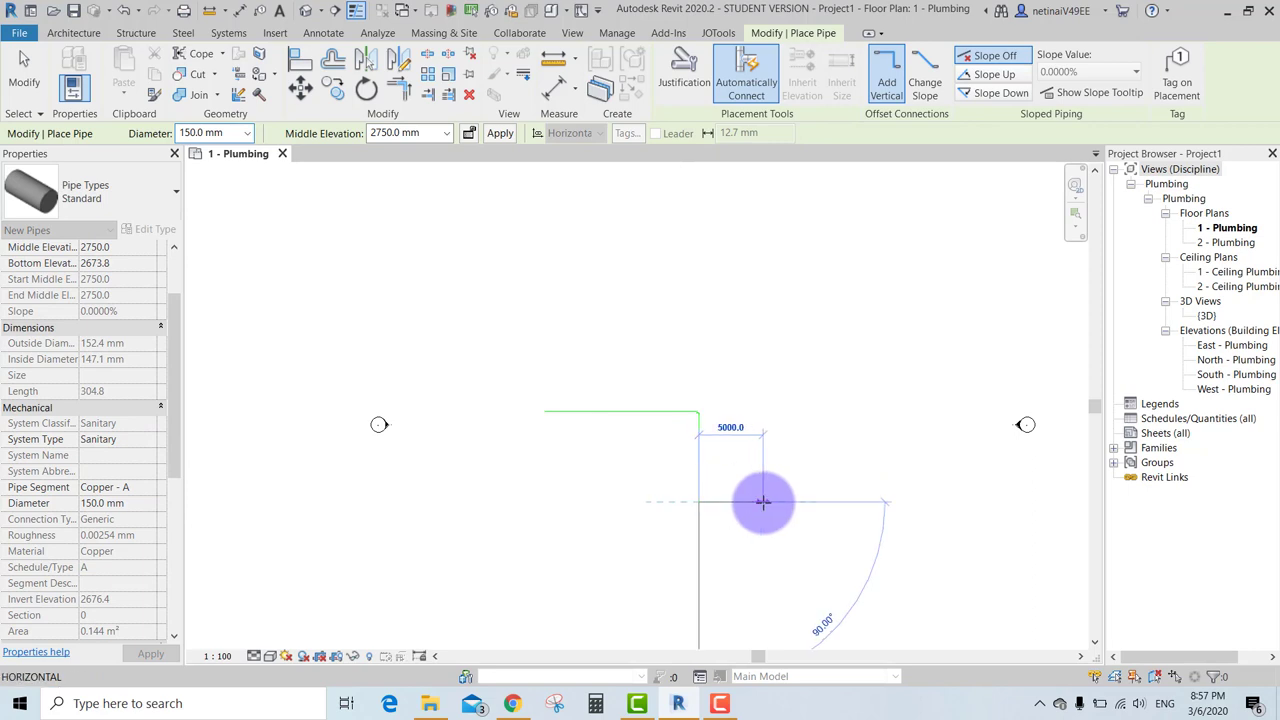
pyautogui.click(762, 502)
pyautogui.press('Escape')
pyautogui.press('Escape')
pyautogui.scroll(1, 636, 468)
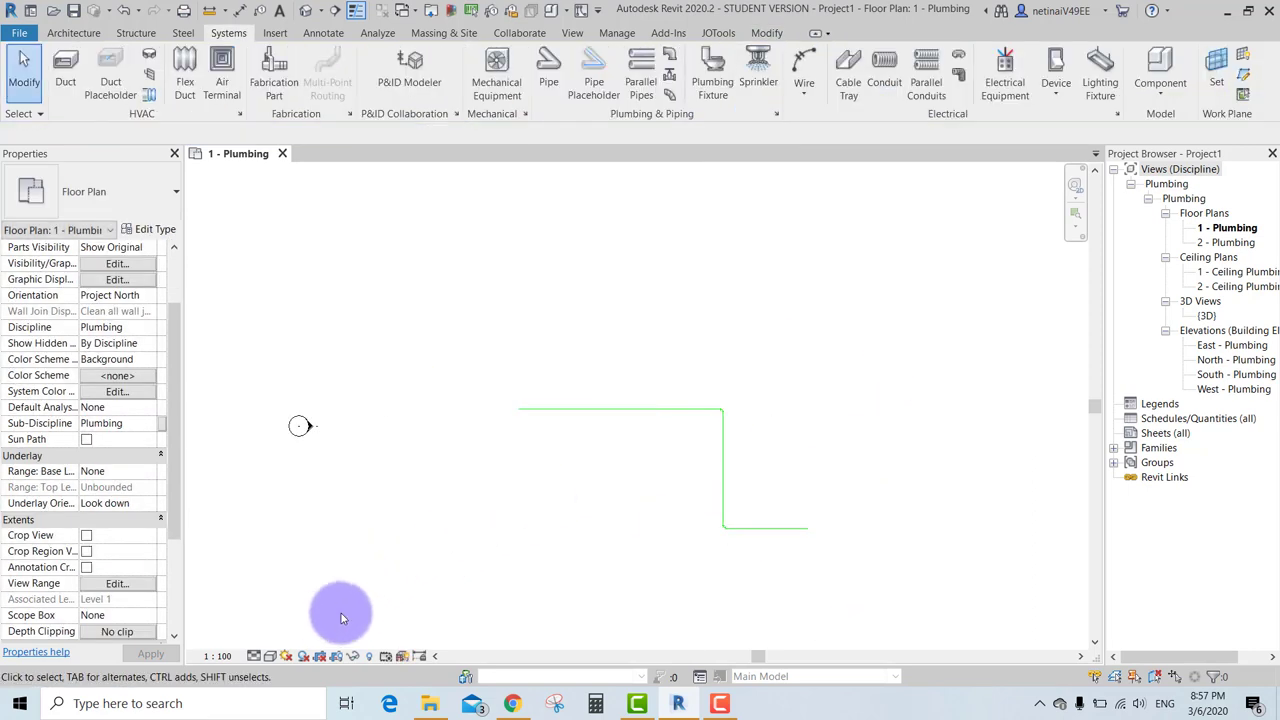
# Step: Change the plan's visual style and set its Detail Level to Fine
pyautogui.click(269, 656)
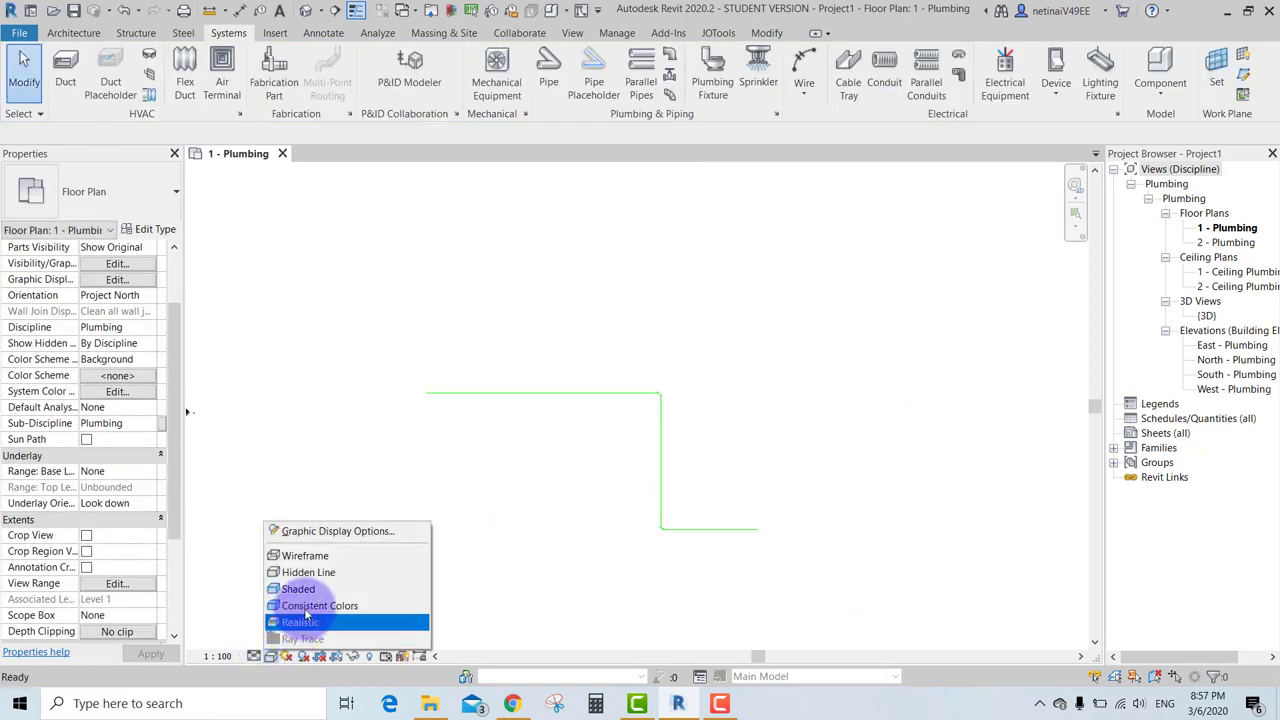
pyautogui.click(300, 589)
pyautogui.scroll(2, 628, 448)
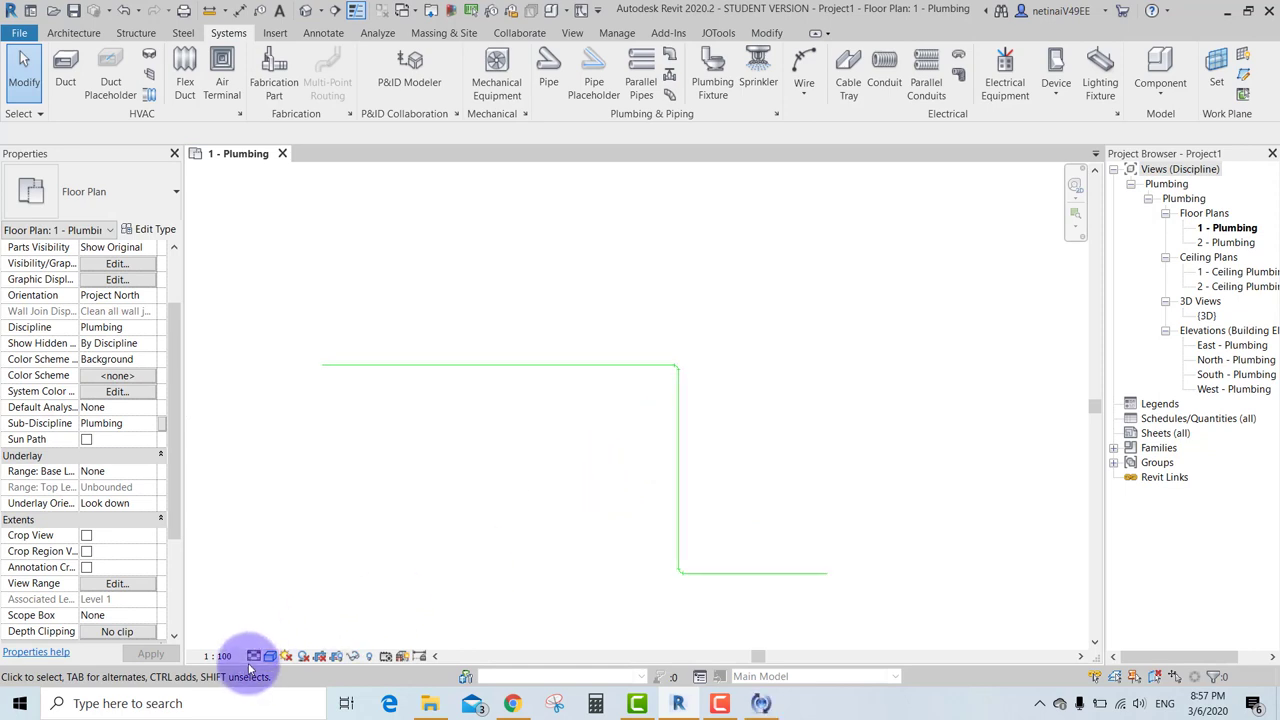
pyautogui.click(254, 656)
pyautogui.click(292, 640)
# Step: Switch the plan to Hidden Line and frame the L-shaped Sanitary pipe
pyautogui.moveTo(638, 444); pyautogui.dragTo(435, 414, button='middle')
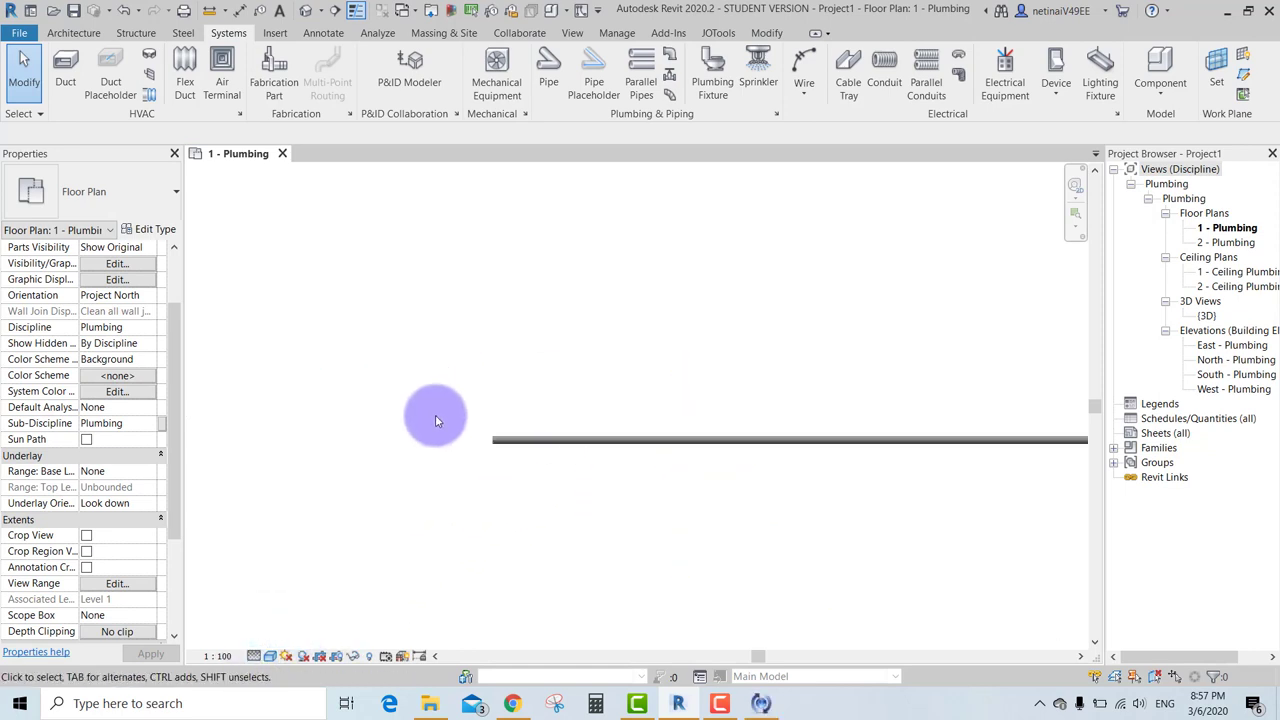
pyautogui.scroll(4, 435, 414)
pyautogui.scroll(2, 502, 428)
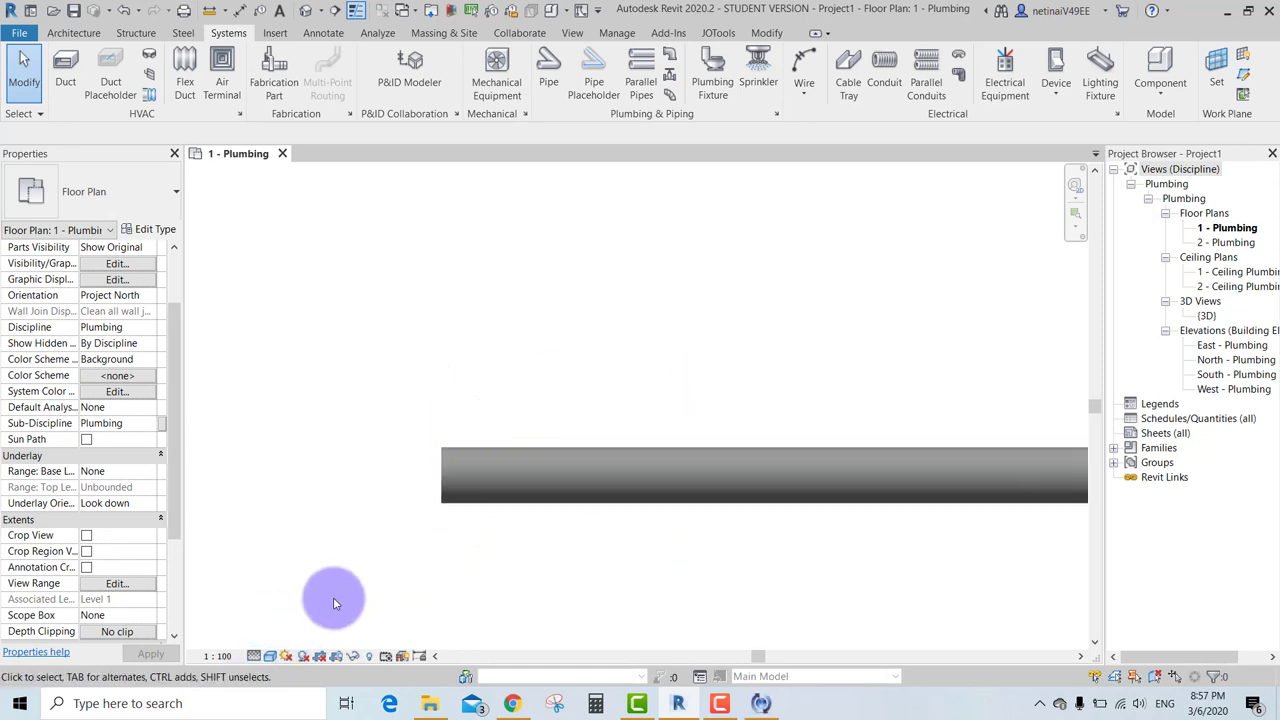
pyautogui.click(269, 659)
pyautogui.click(320, 571)
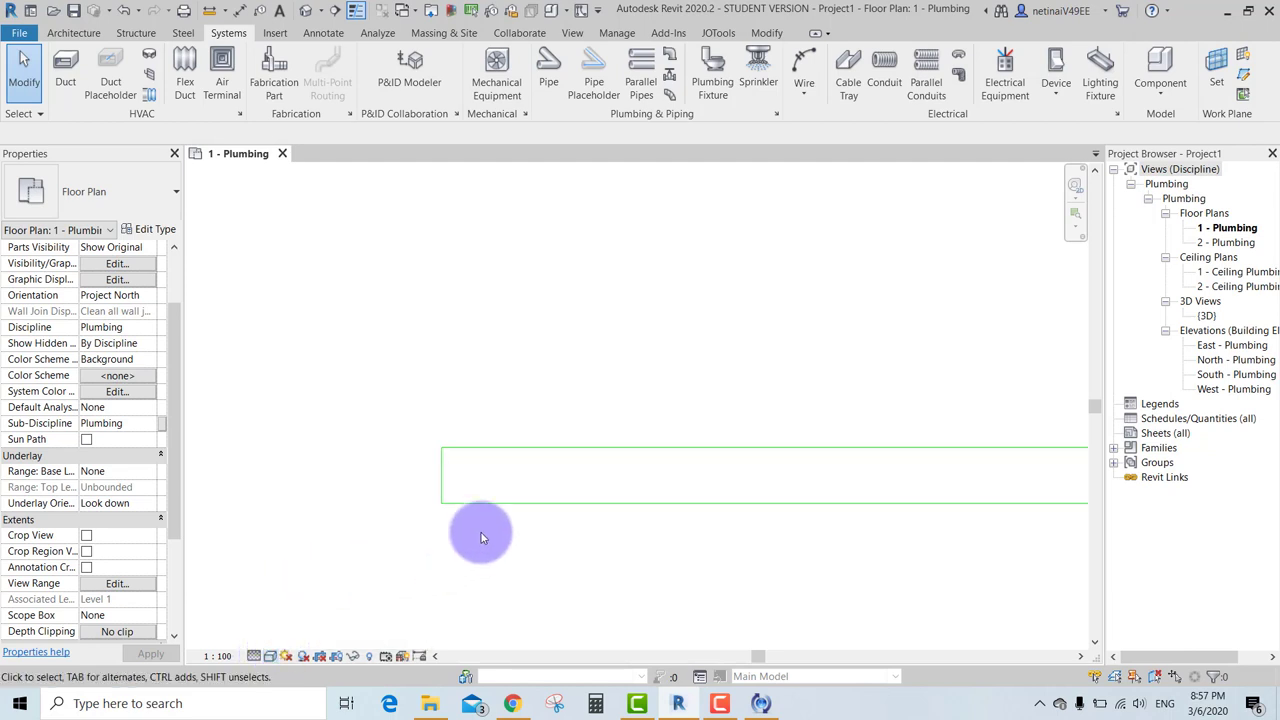
pyautogui.scroll(-2, 462, 545)
pyautogui.moveTo(623, 529)
pyautogui.mouseDown(button='middle')
pyautogui.moveTo(200, 386)
pyautogui.moveTo(621, 470)
pyautogui.mouseUp(button='middle')
pyautogui.scroll(-1, 540, 470)
pyautogui.scroll(-3, 566, 466)
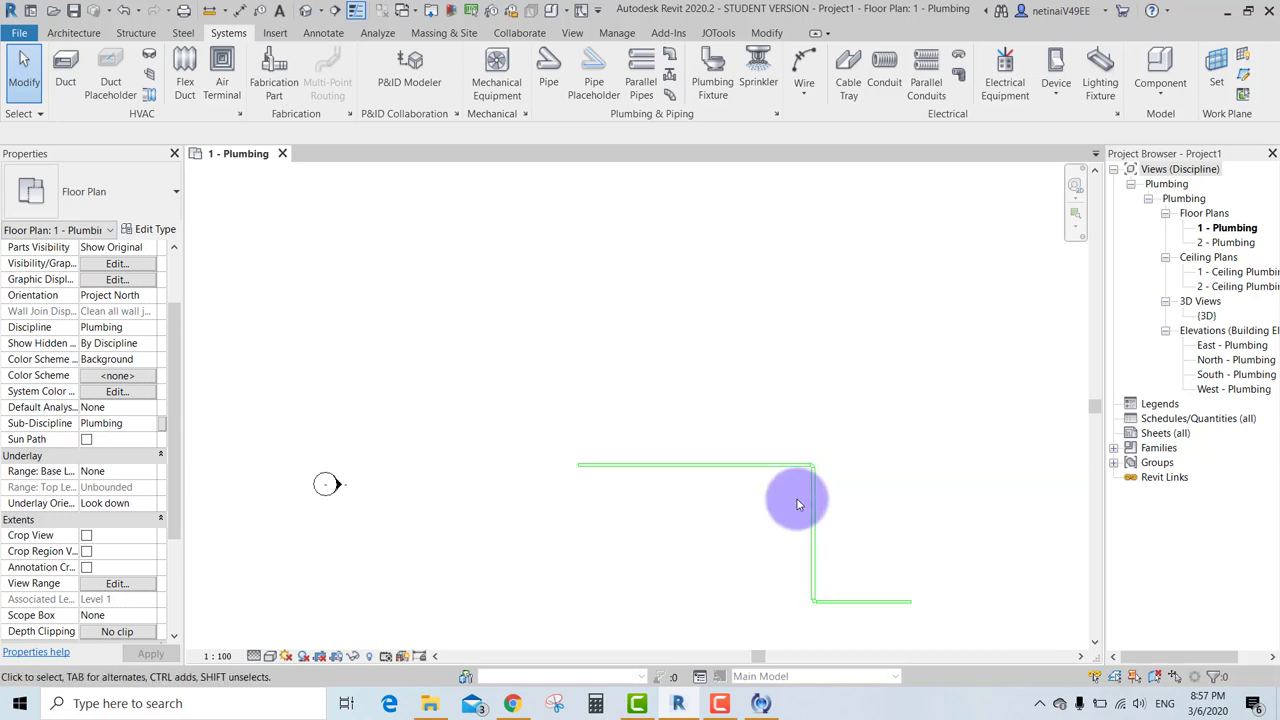
pyautogui.moveTo(937, 541); pyautogui.dragTo(797, 466, button='middle')
pyautogui.scroll(2, 754, 463)
pyautogui.scroll(1, 740, 450)
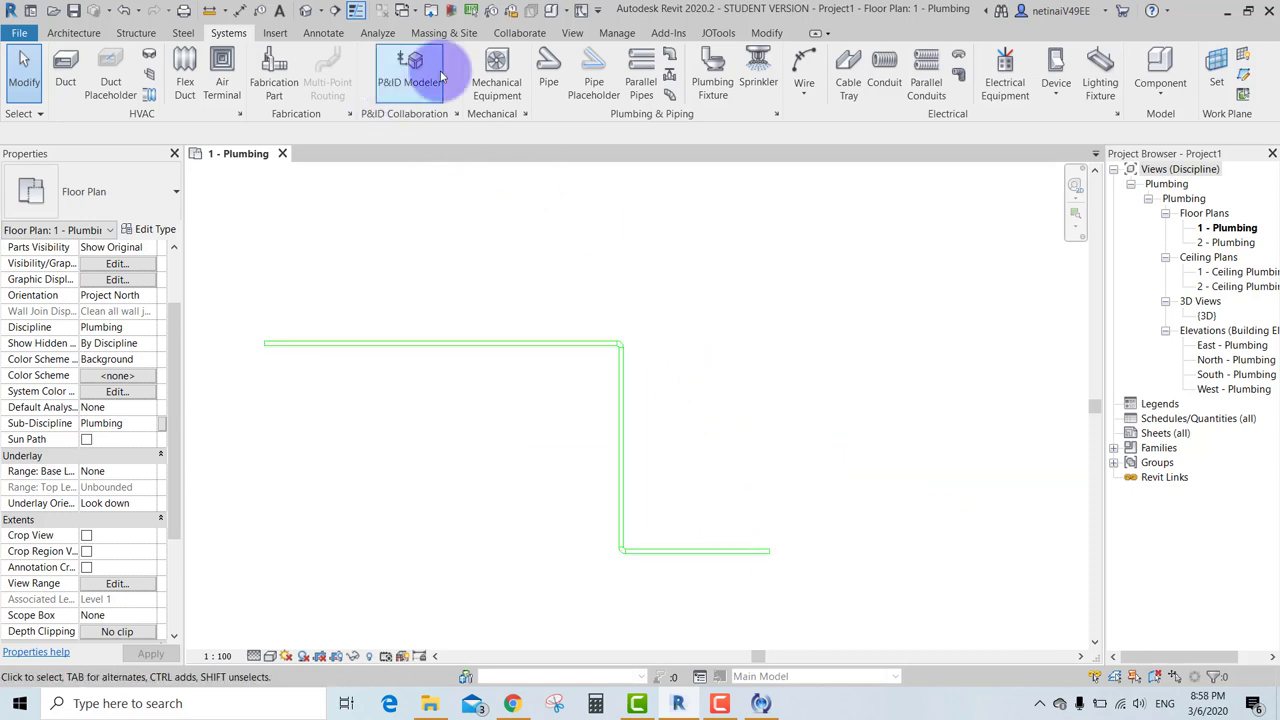
# Step: Draw a Vent pipe run with a vertical jog above the Sanitary pipe
pyautogui.click(545, 77)
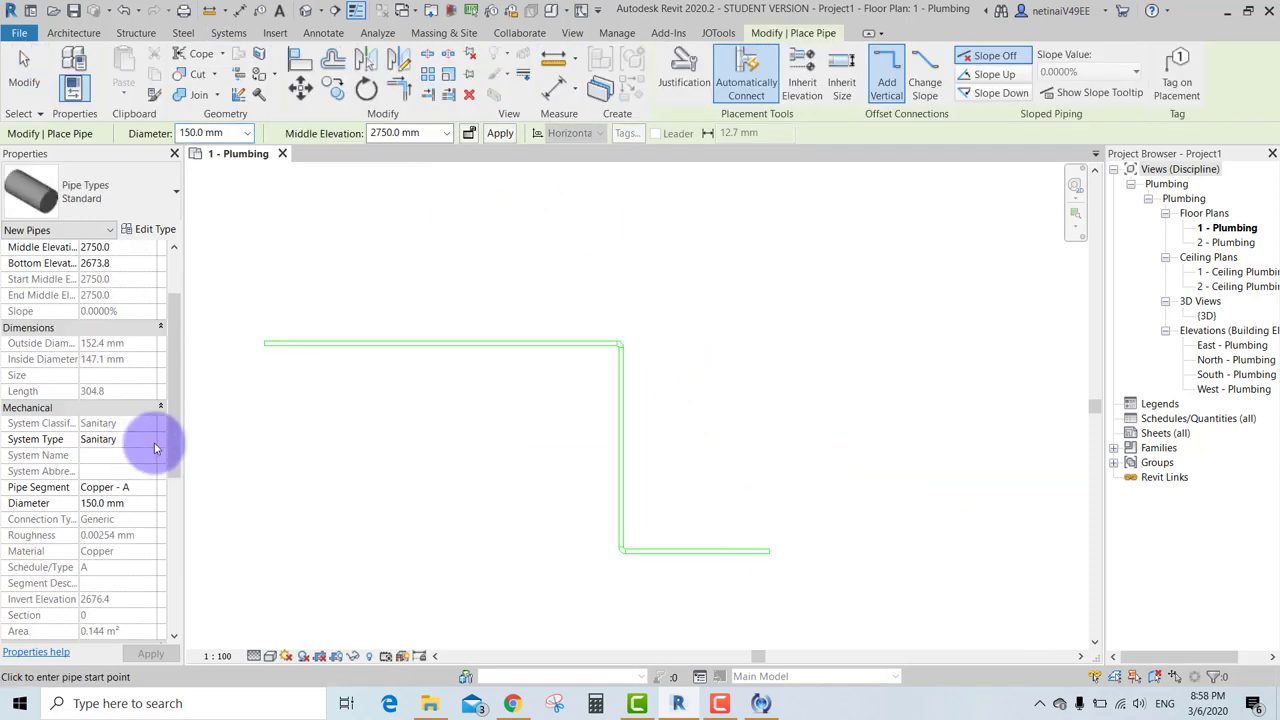
pyautogui.click(150, 440)
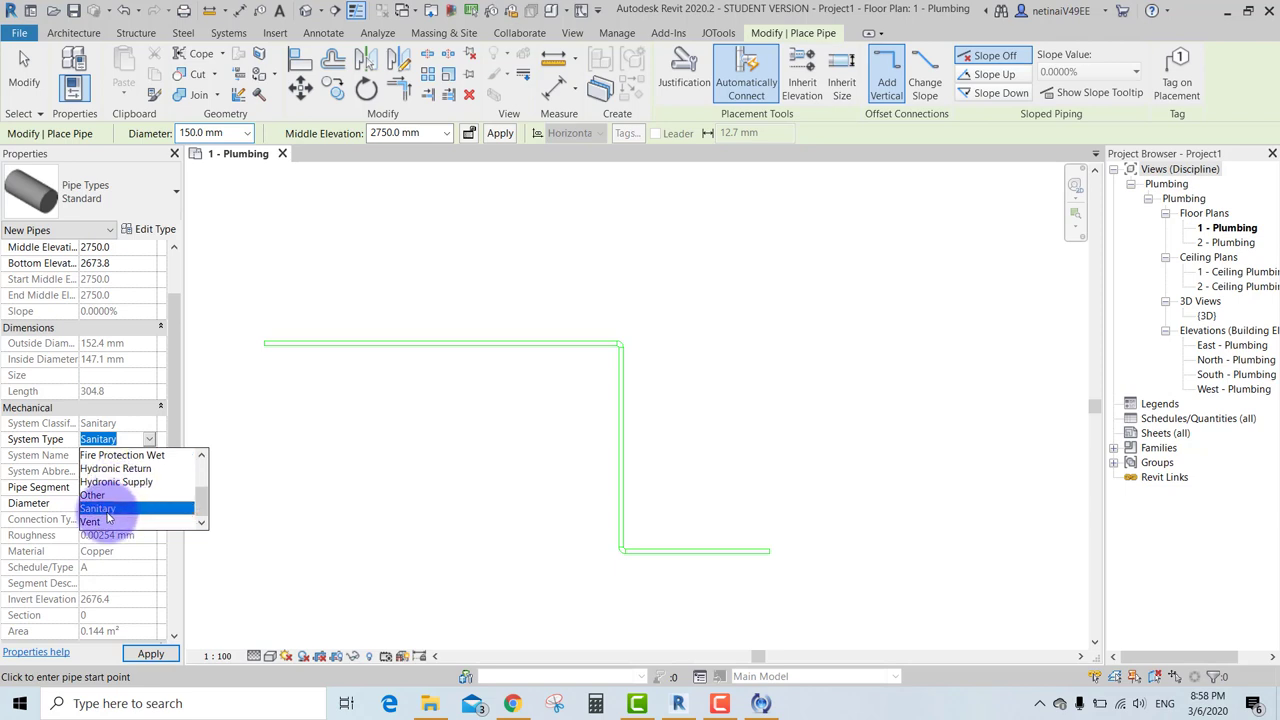
pyautogui.click(100, 521)
pyautogui.click(274, 295)
pyautogui.click(435, 295)
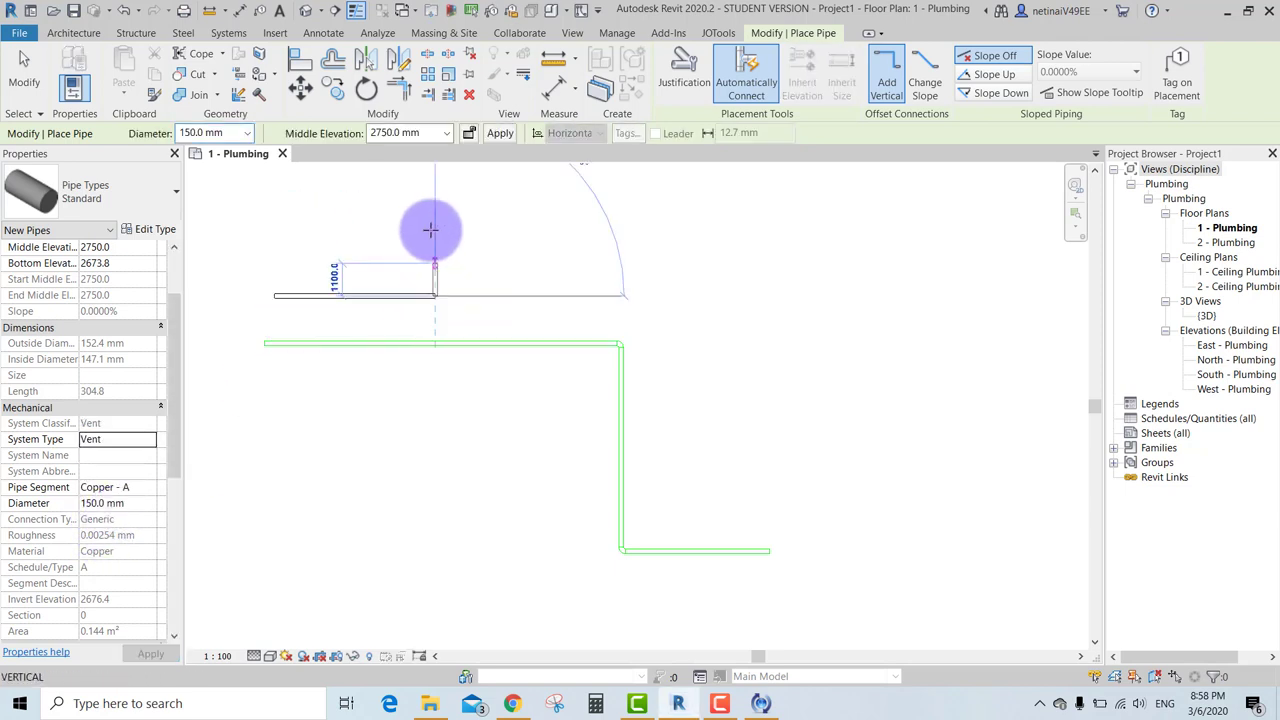
pyautogui.click(433, 228)
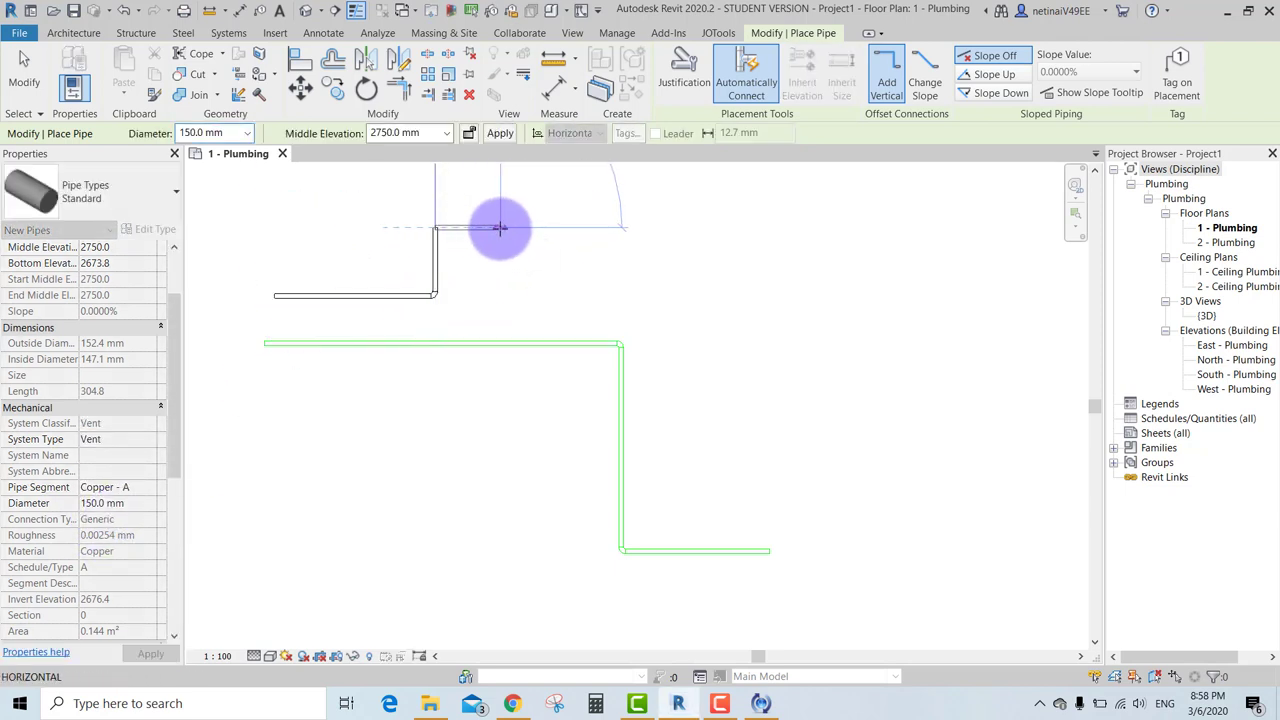
pyautogui.click(500, 228)
pyautogui.press('Escape')
pyautogui.press('Escape')
# Step: Frame both pipe runs and select each one to check it
pyautogui.scroll(3, 723, 311)
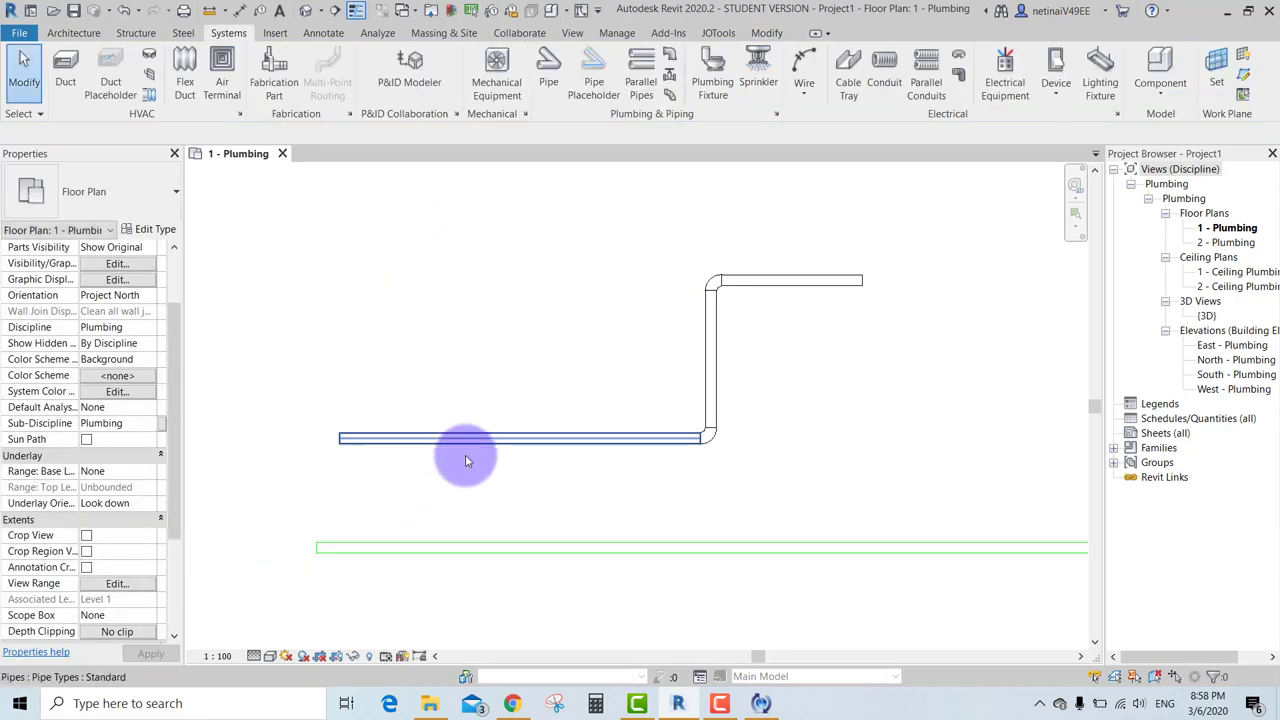
pyautogui.scroll(-3, 570, 455)
pyautogui.moveTo(677, 451); pyautogui.dragTo(451, 326, button='middle')
pyautogui.click(490, 357)
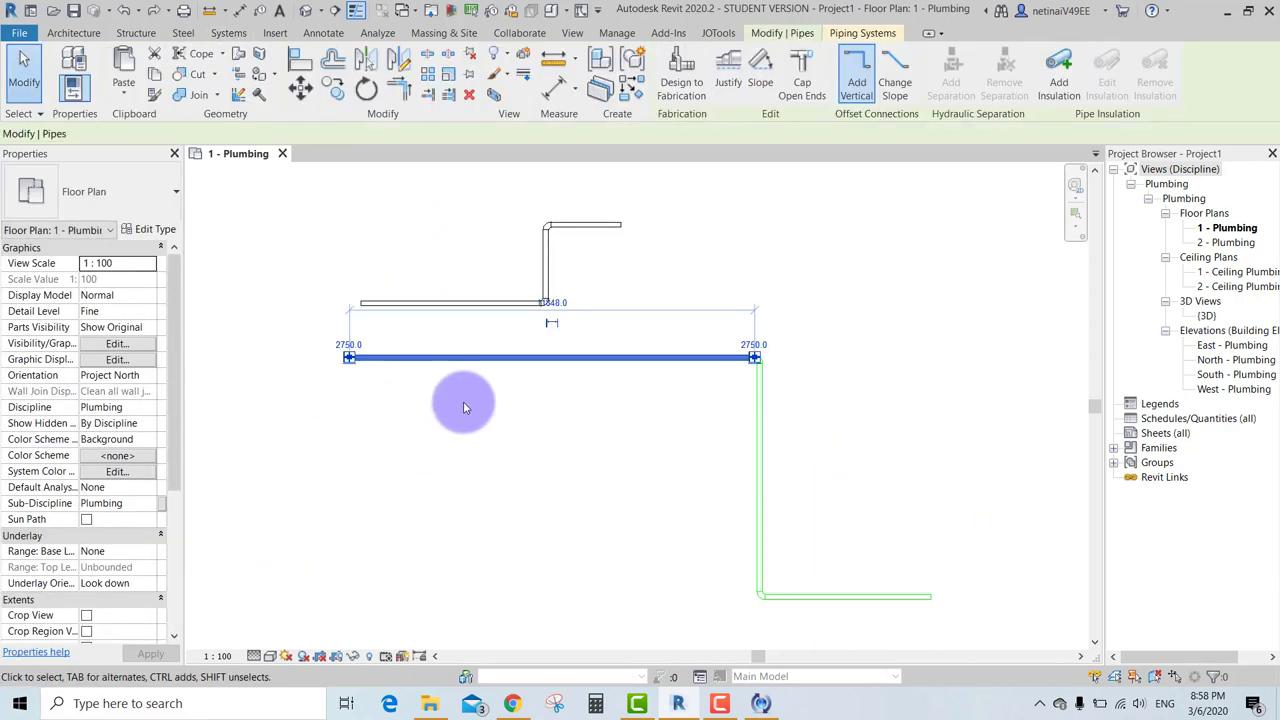
pyautogui.click(330, 236)
pyautogui.click(415, 302)
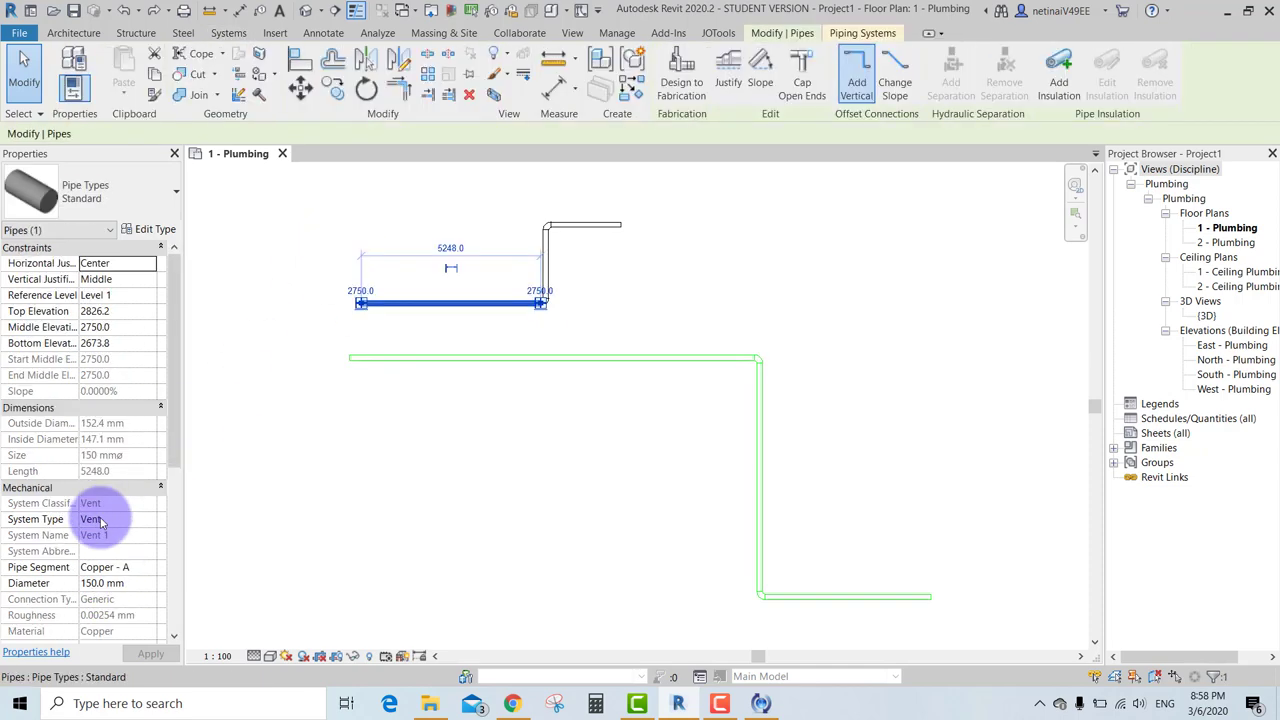
pyautogui.click(508, 512)
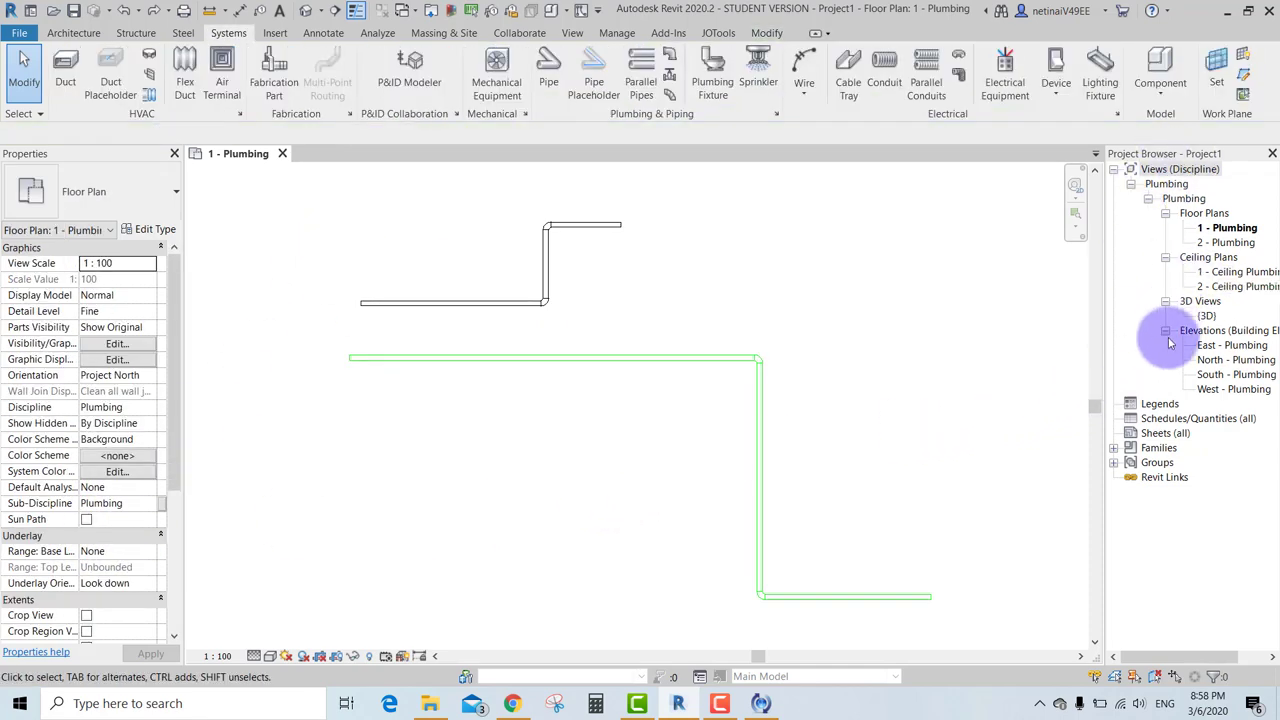
# Step: Expand Families > Piping Systems in the Project Browser and widen the panel
pyautogui.click(1113, 448)
pyautogui.scroll(-2, 1165, 365)
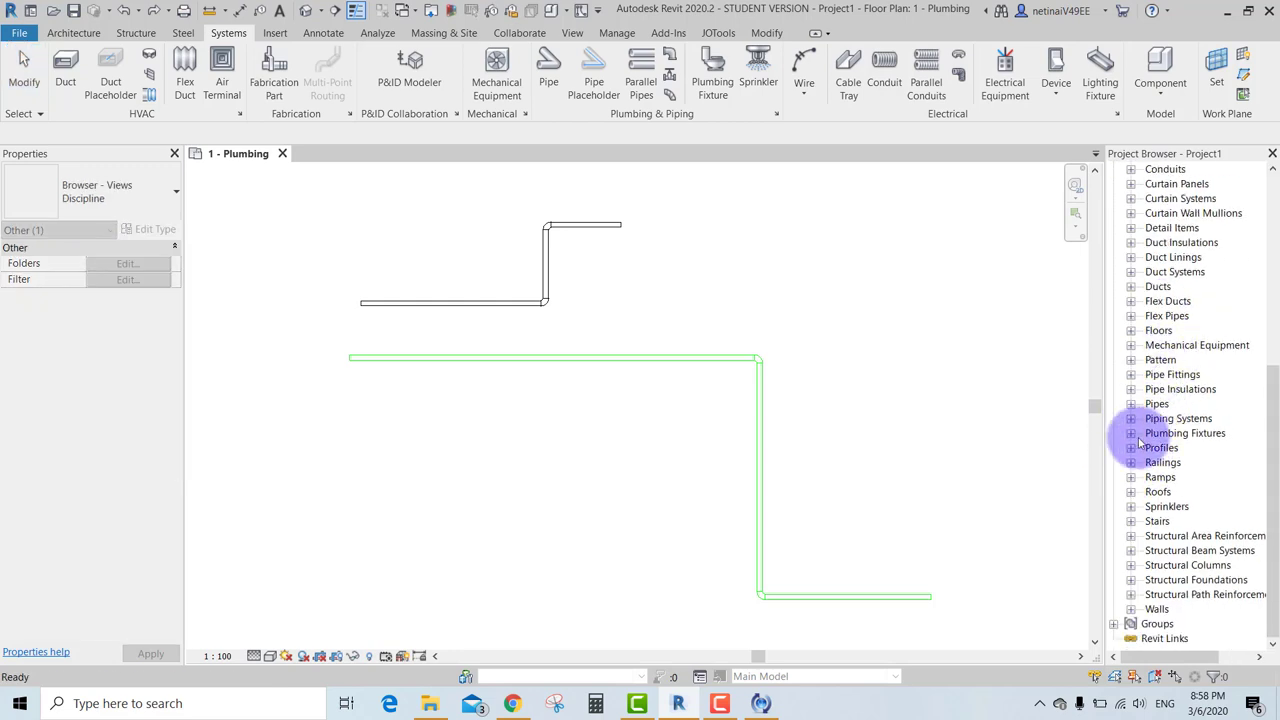
pyautogui.click(1131, 419)
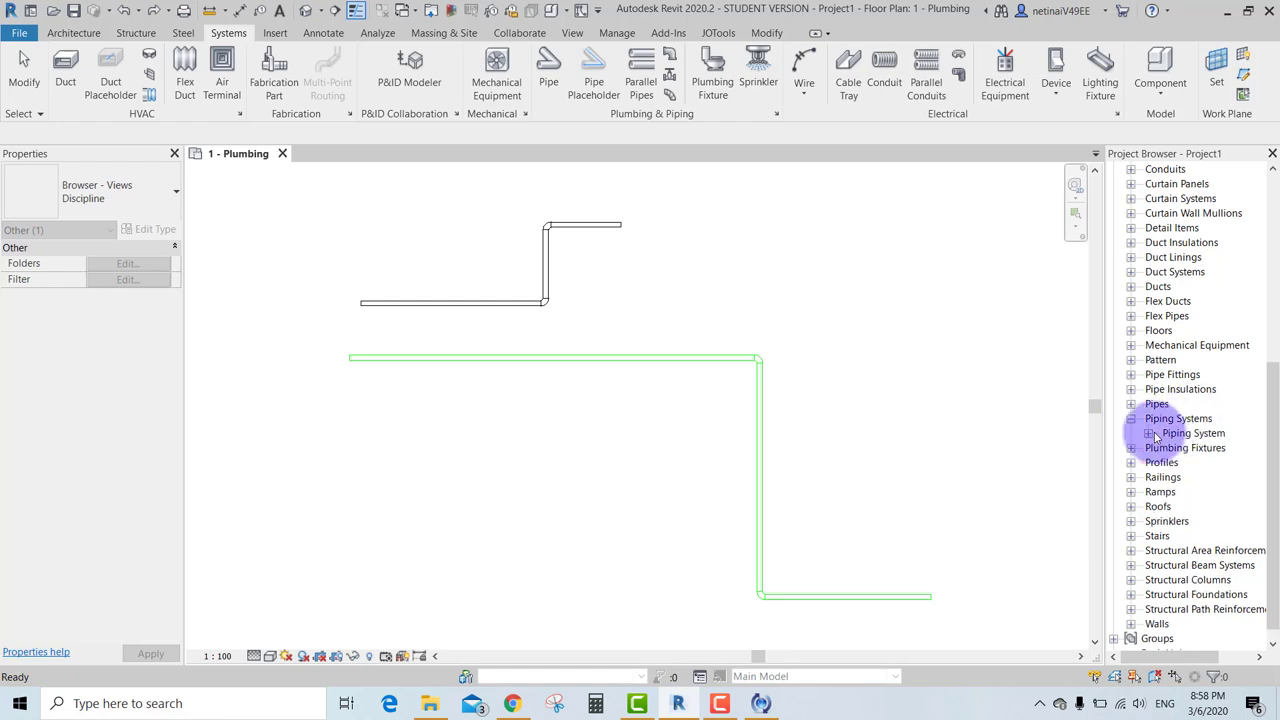
pyautogui.click(1150, 434)
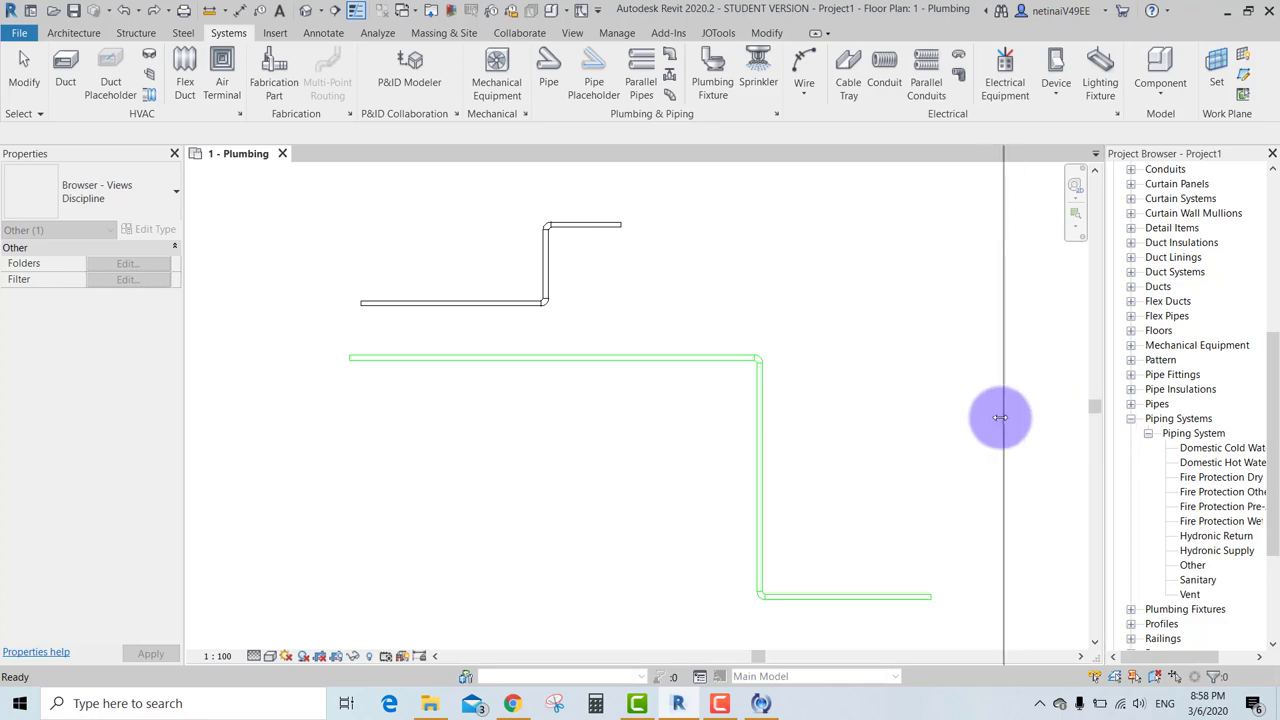
pyautogui.moveTo(1103, 420); pyautogui.dragTo(985, 418)
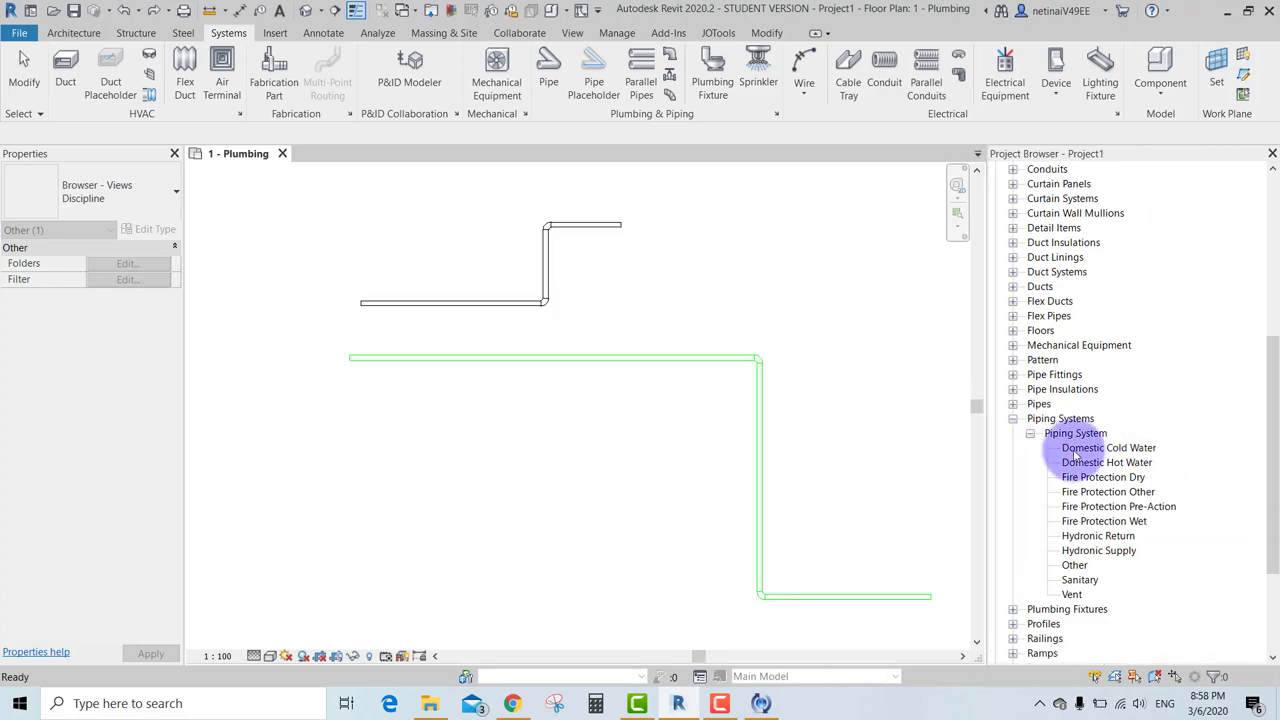
# Step: Override the Sanitary system's line colour to Magenta in its Type Properties
pyautogui.doubleClick(1080, 580)
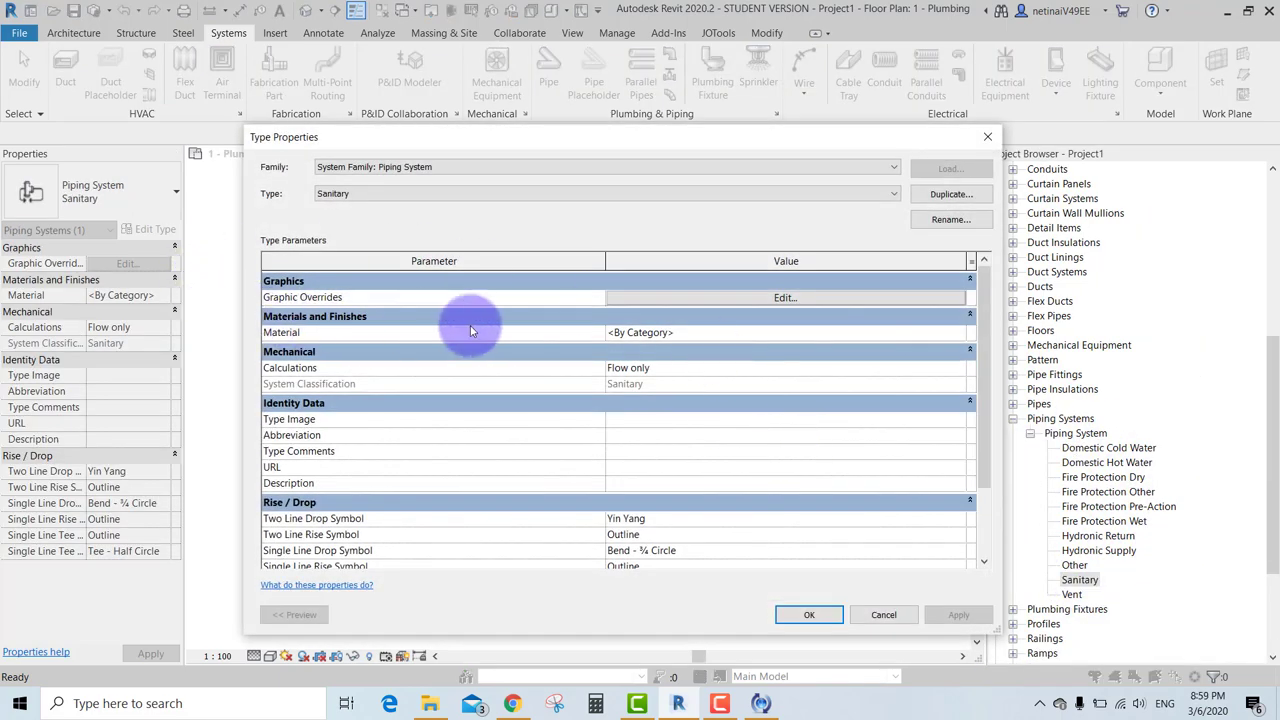
pyautogui.scroll(-2, 700, 355)
pyautogui.scroll(2, 710, 340)
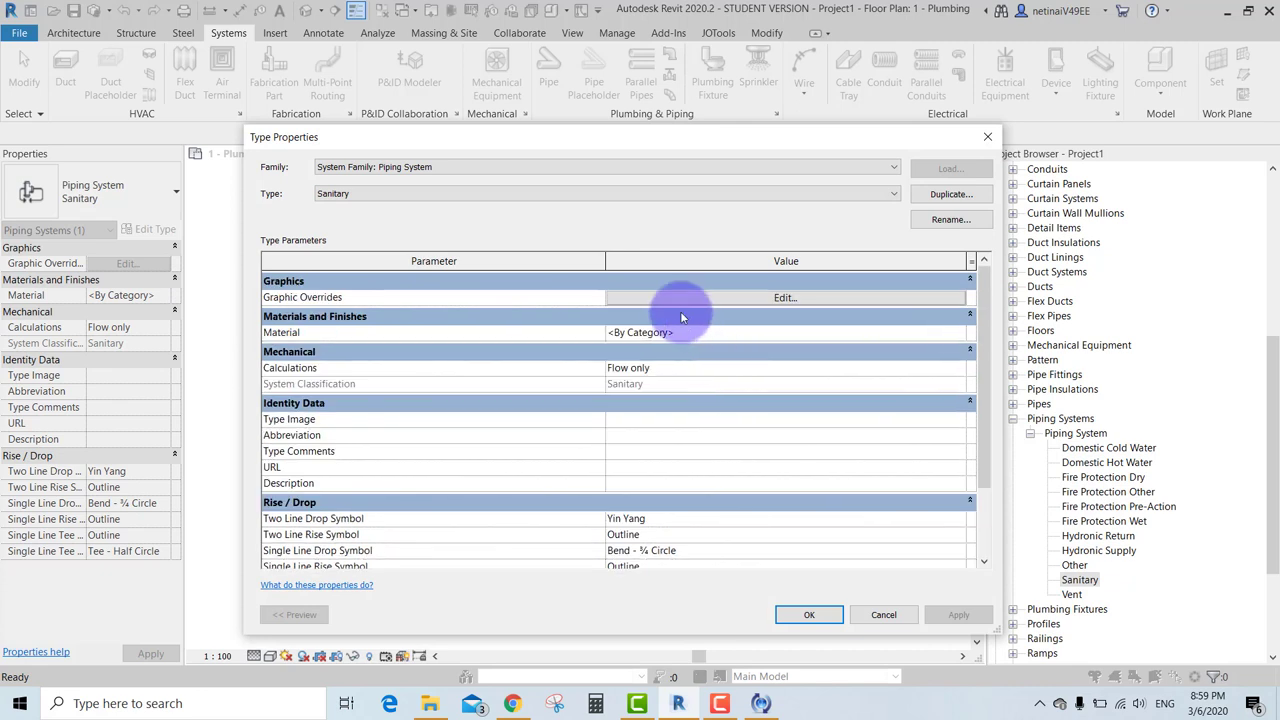
pyautogui.click(738, 300)
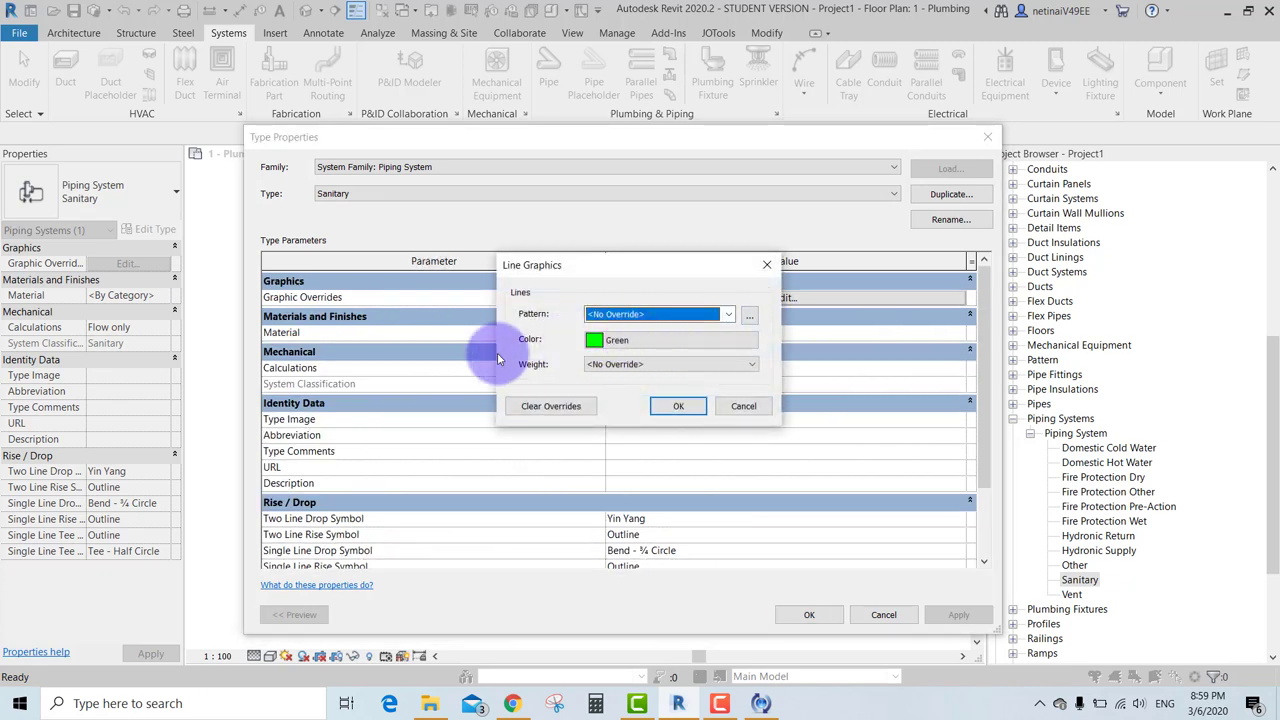
pyautogui.click(657, 346)
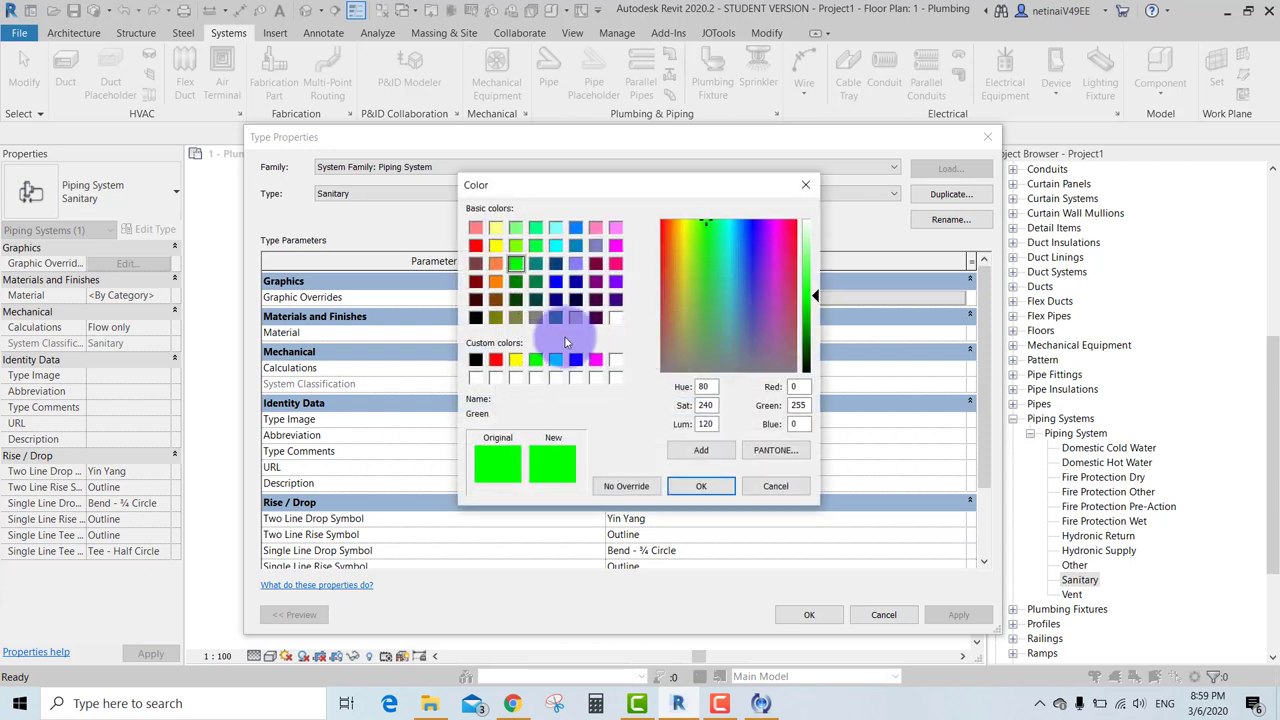
pyautogui.click(615, 245)
pyautogui.click(700, 486)
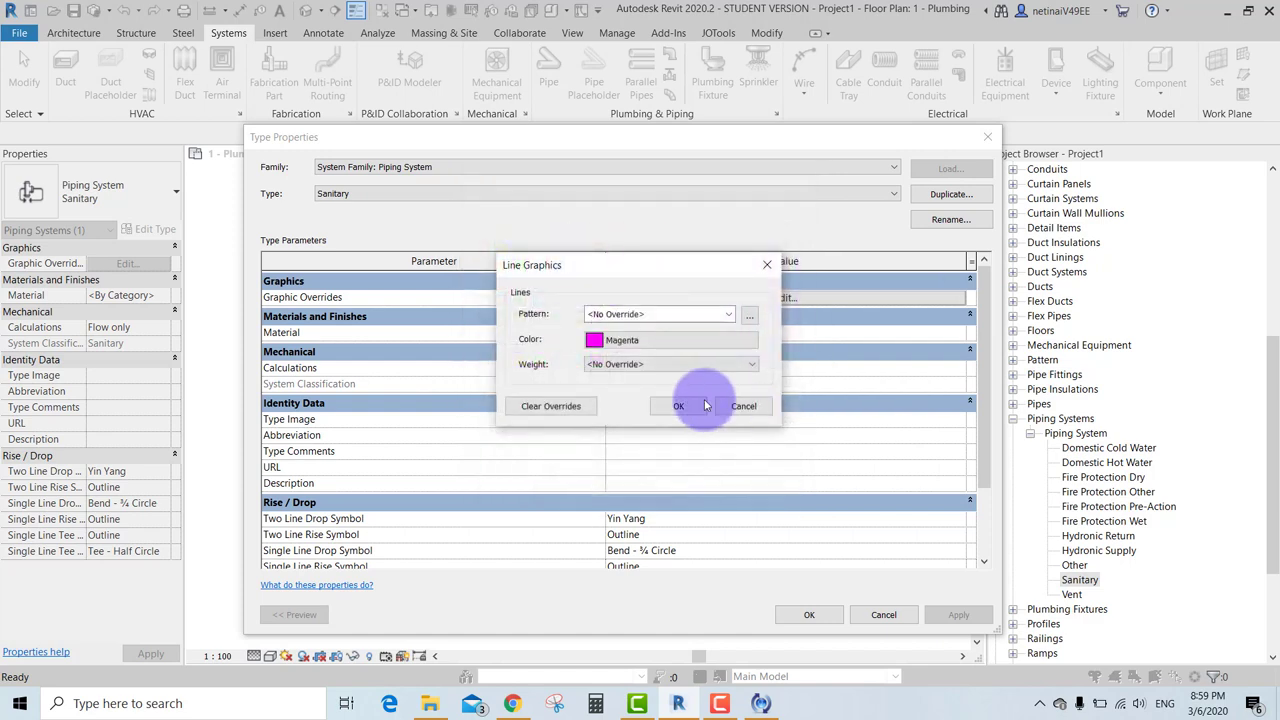
pyautogui.click(681, 425)
pyautogui.click(809, 614)
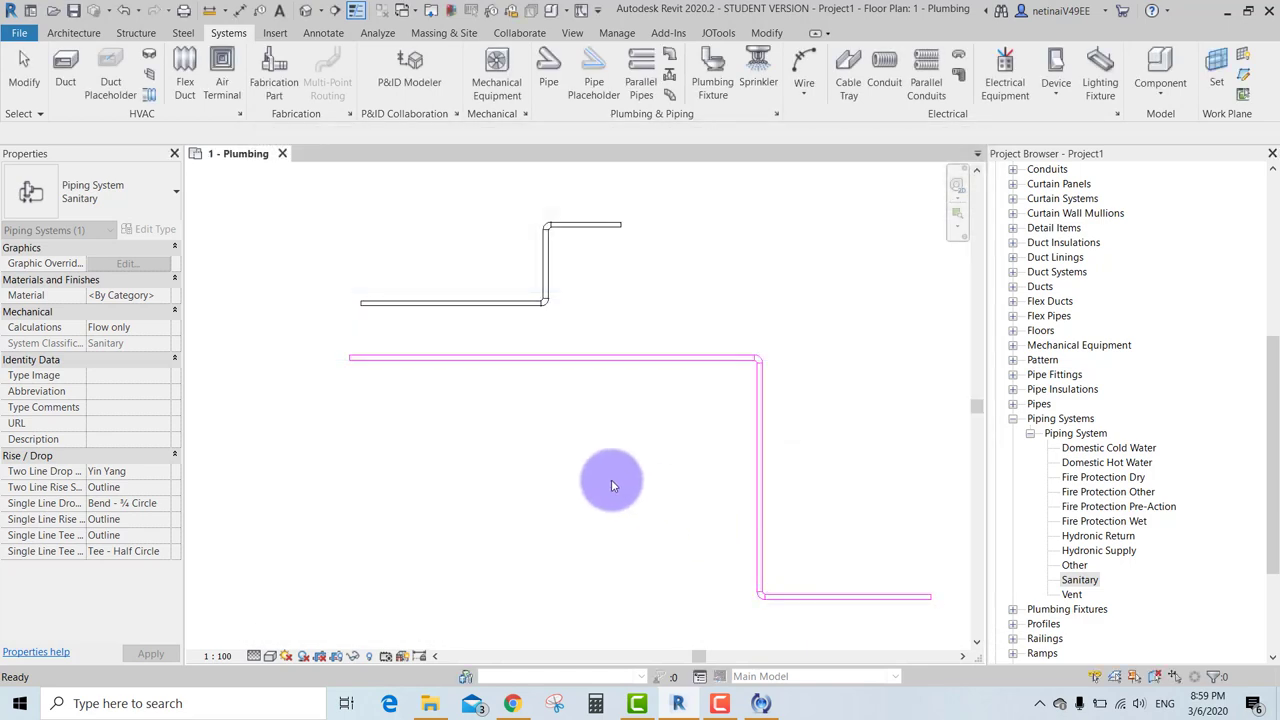
pyautogui.scroll(3, 300, 366)
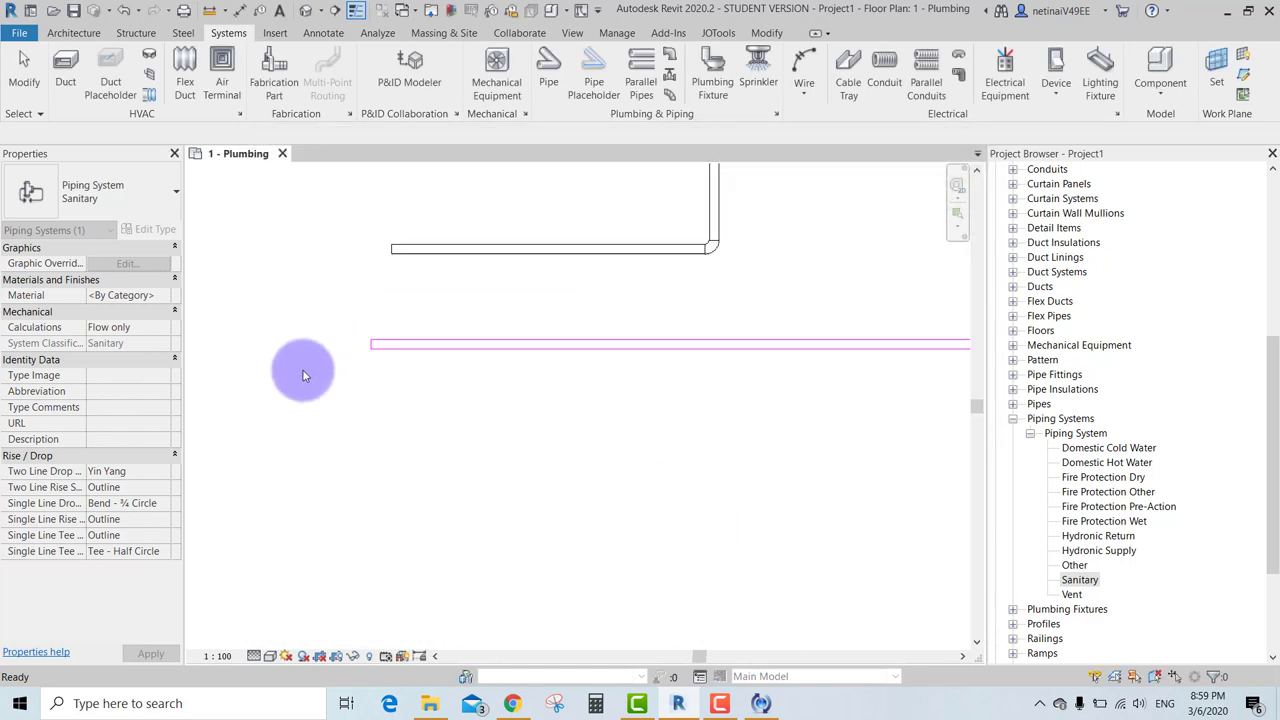
# Step: Open the default 3D view and change its visual style
pyautogui.click(365, 237)
pyautogui.click(305, 10)
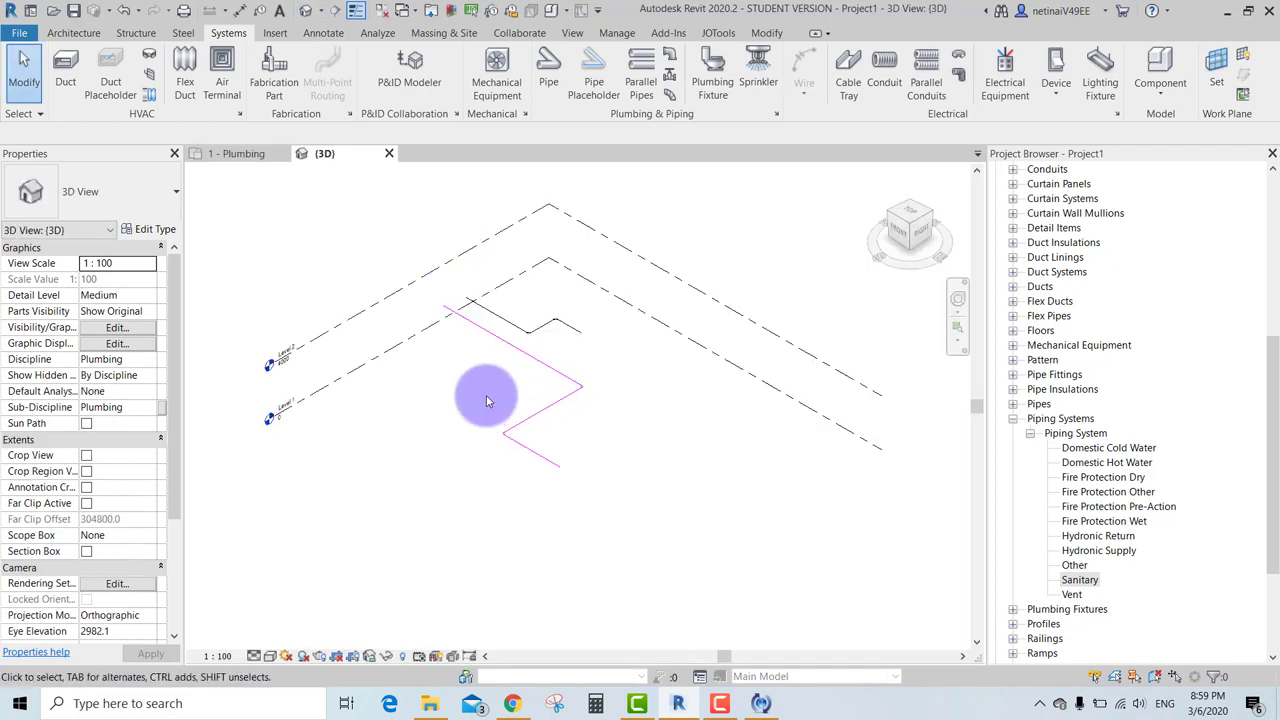
pyautogui.scroll(4, 487, 401)
pyautogui.click(270, 656)
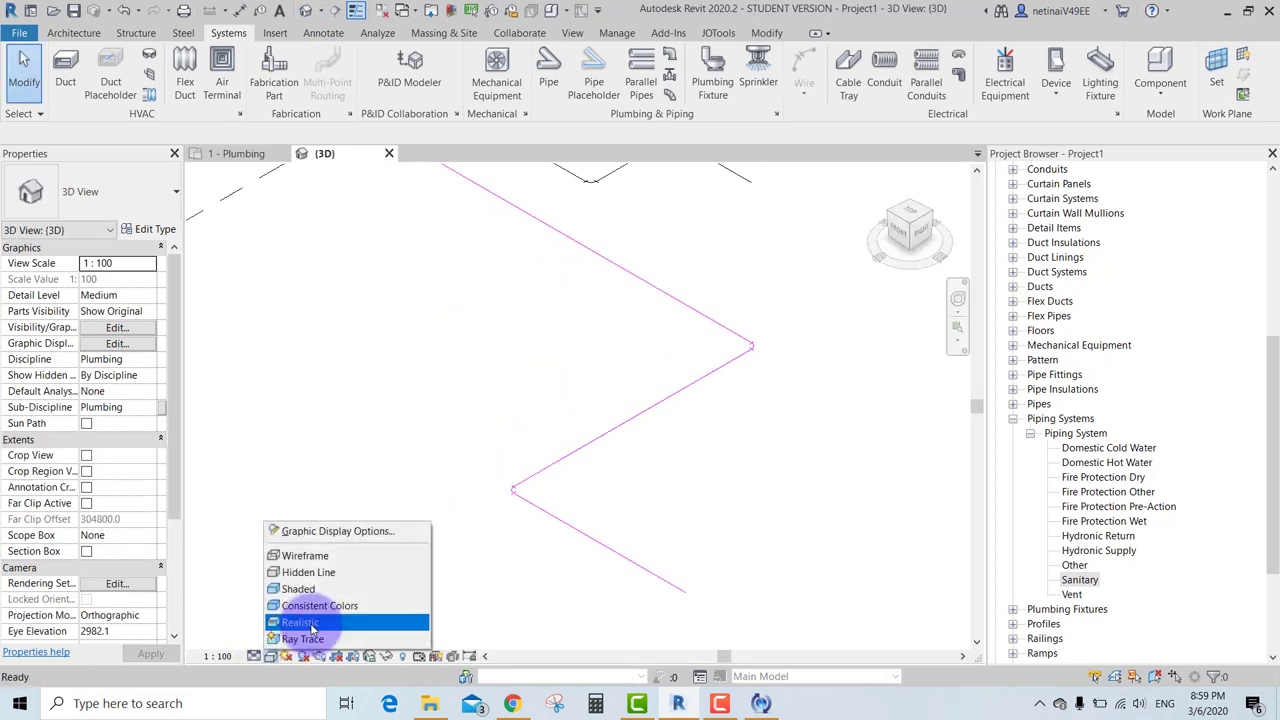
pyautogui.click(300, 574)
pyautogui.keyDown('shift'); pyautogui.moveTo(366, 551); pyautogui.dragTo(320, 615, button='middle'); pyautogui.keyUp('shift')
# Step: Set the 3D view's Detail Level to Fine and orbit the model
pyautogui.click(254, 656)
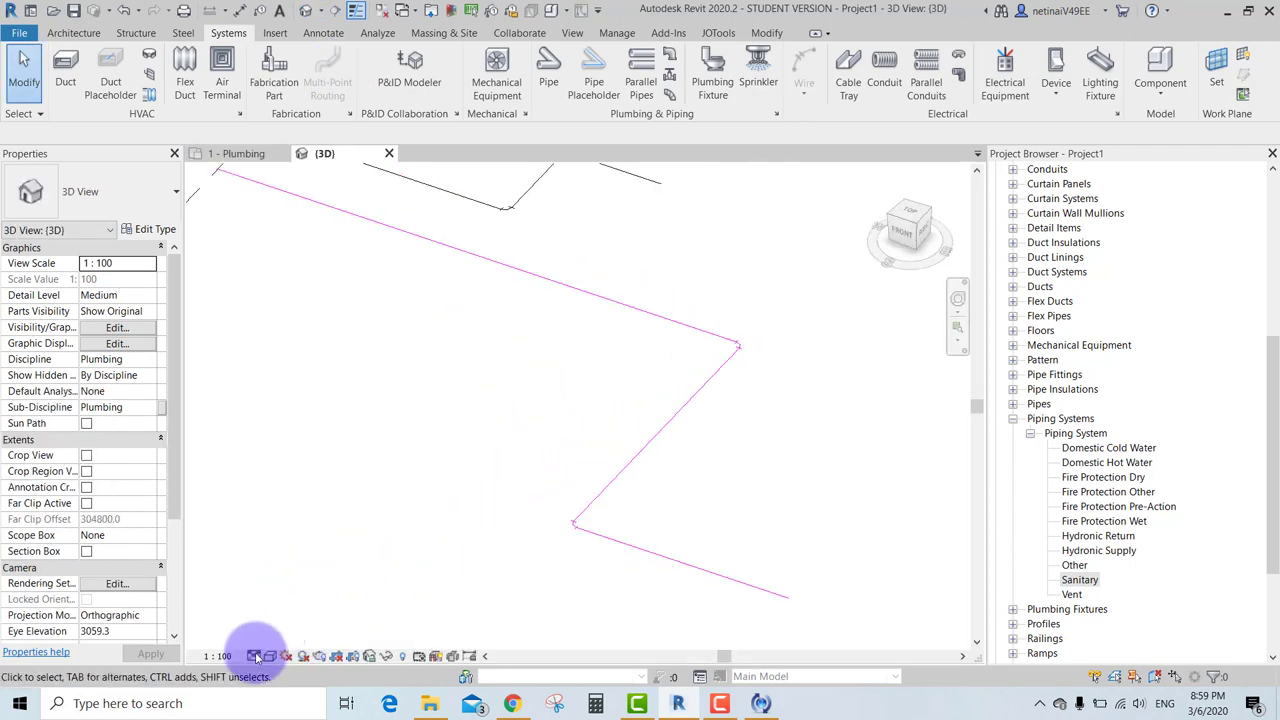
pyautogui.click(268, 636)
pyautogui.scroll(-2, 500, 580)
pyautogui.scroll(-2, 588, 546)
pyautogui.keyDown('shift'); pyautogui.moveTo(588, 546); pyautogui.dragTo(706, 534, button='middle'); pyautogui.keyUp('shift')
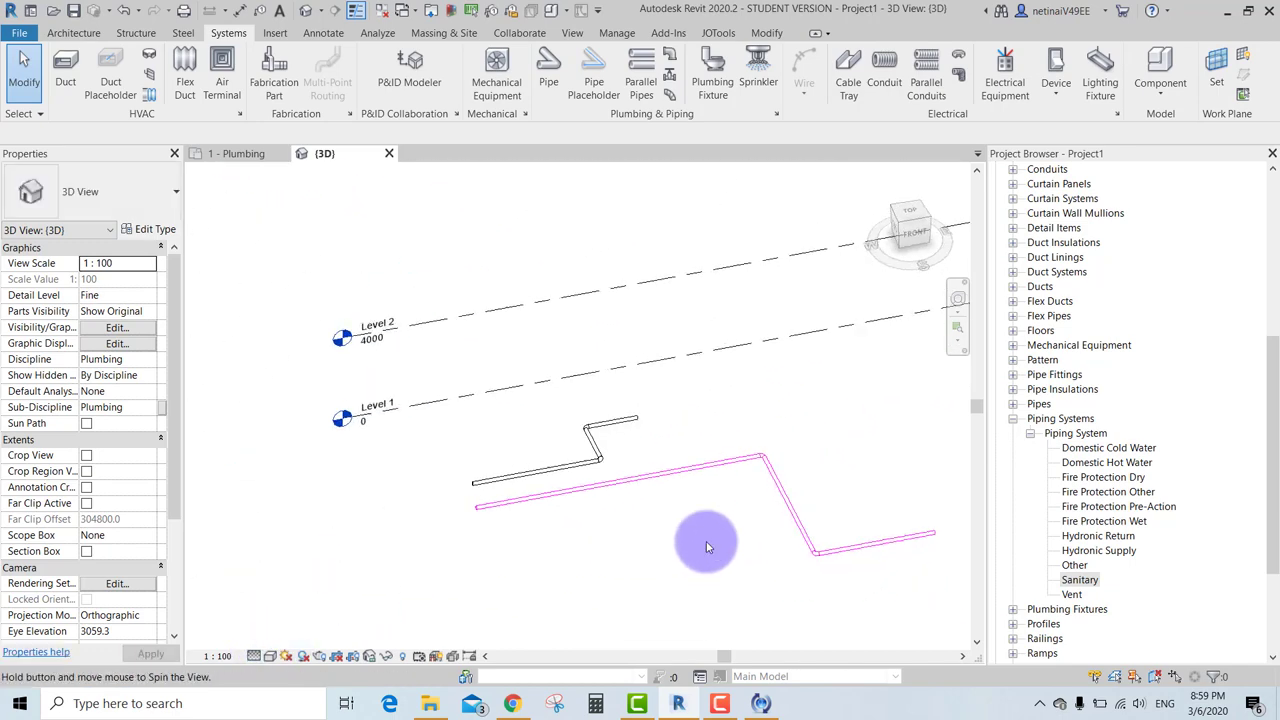
pyautogui.scroll(2, 586, 457)
pyautogui.scroll(1, 651, 471)
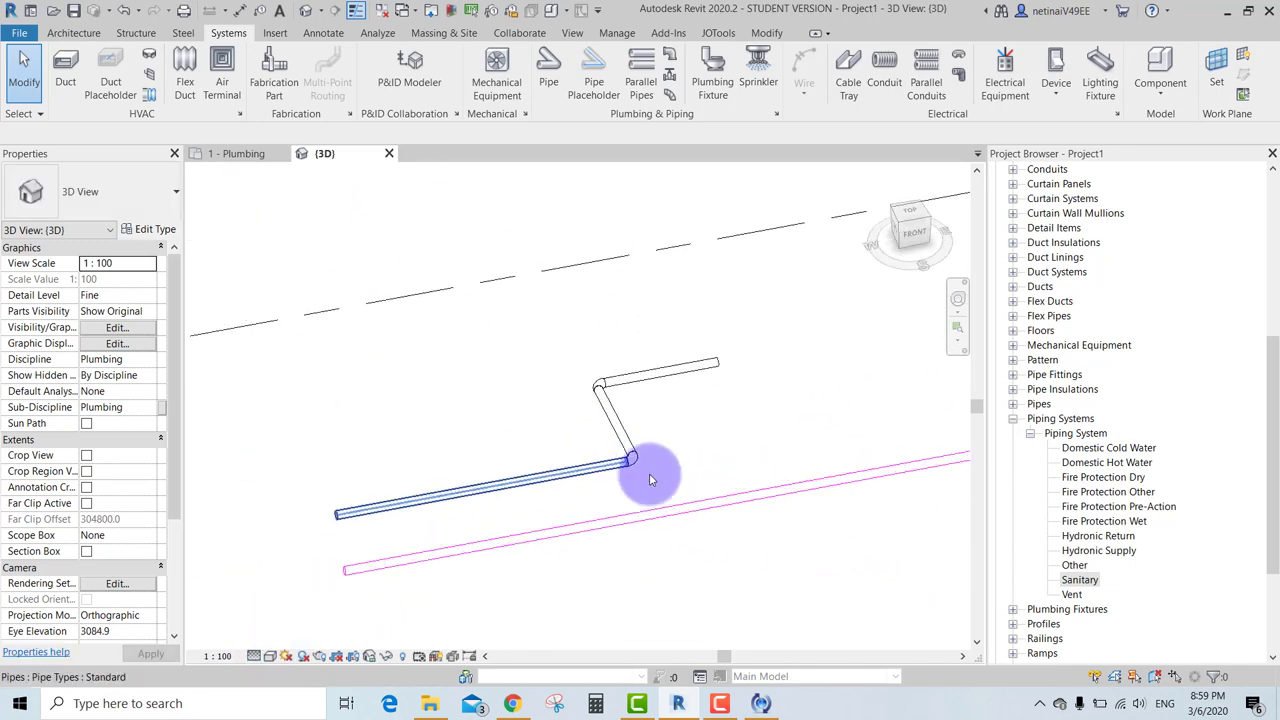
# Step: Override the Vent system's line colour to pure blue (RGB 0,0,255) in its Type Properties
pyautogui.doubleClick(1071, 594)
pyautogui.click(726, 297)
pyautogui.click(726, 297)
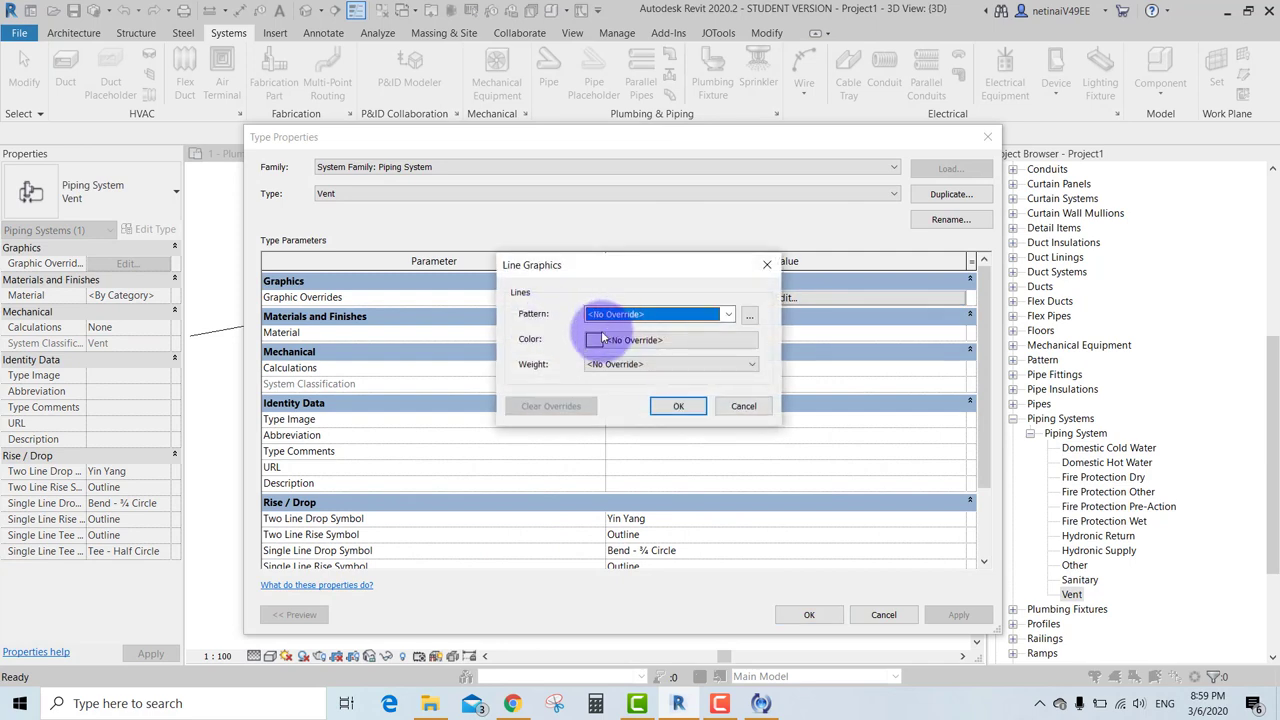
pyautogui.click(634, 337)
pyautogui.click(576, 360)
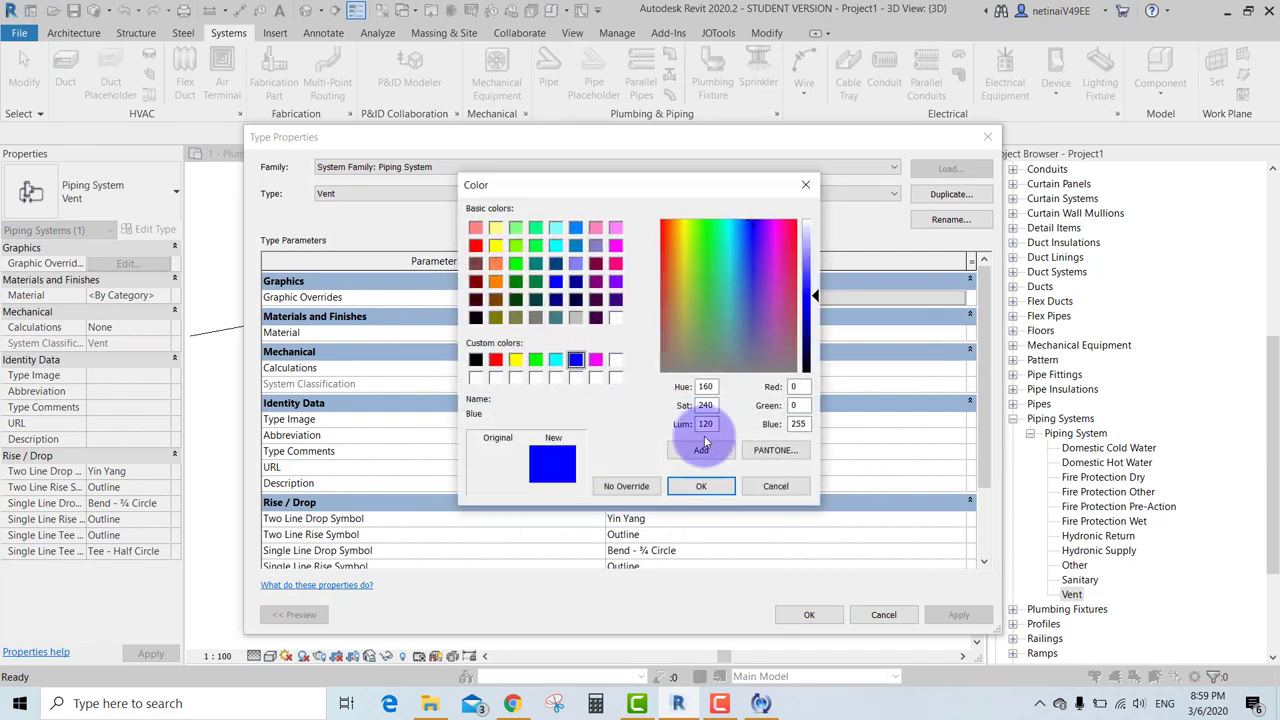
pyautogui.click(700, 486)
pyautogui.click(667, 420)
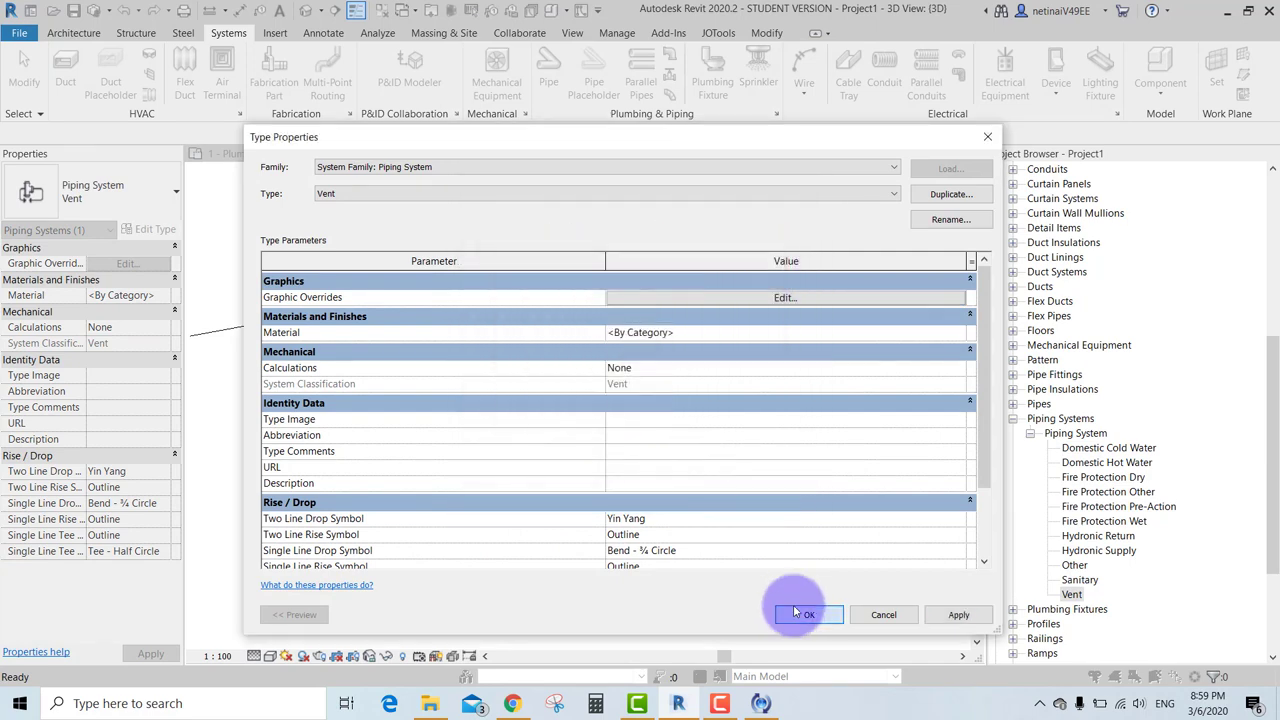
pyautogui.click(797, 612)
pyautogui.click(729, 406)
pyautogui.scroll(-3, 674, 437)
pyautogui.scroll(5, 415, 602)
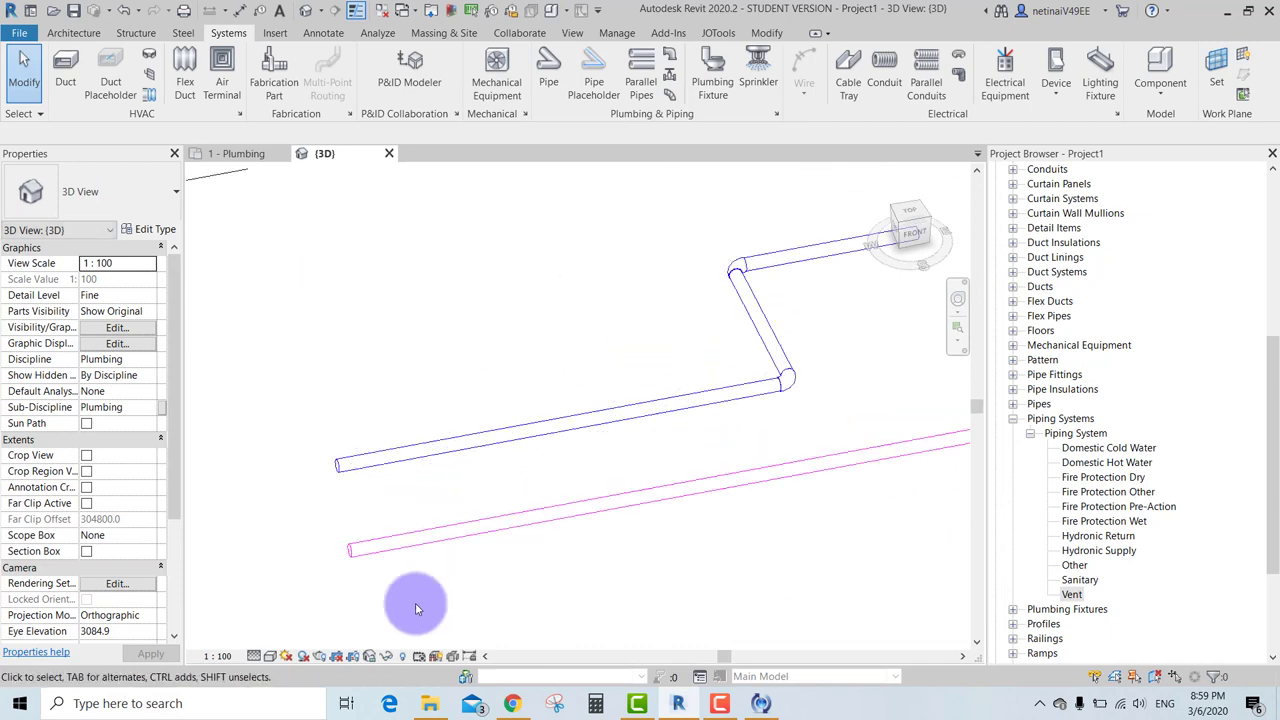
pyautogui.click(271, 657)
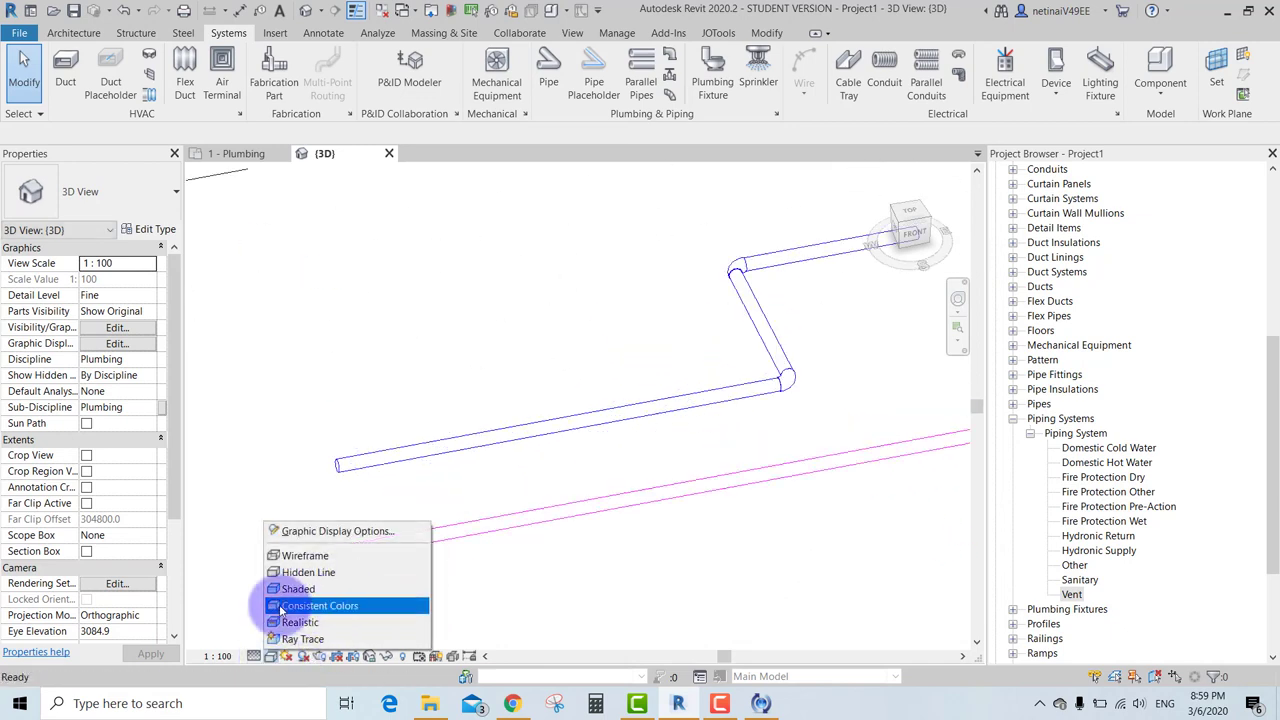
pyautogui.click(310, 622)
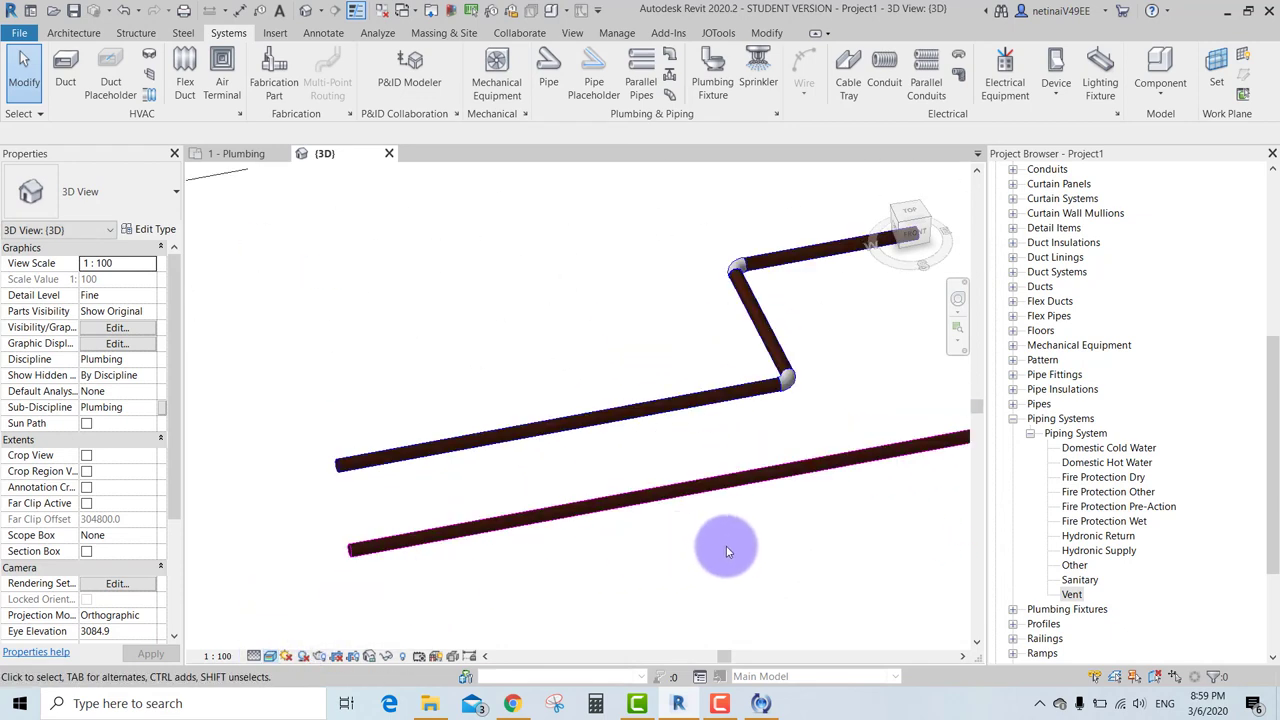
pyautogui.scroll(-2, 726, 546)
pyautogui.scroll(2, 374, 480)
pyautogui.scroll(2, 343, 491)
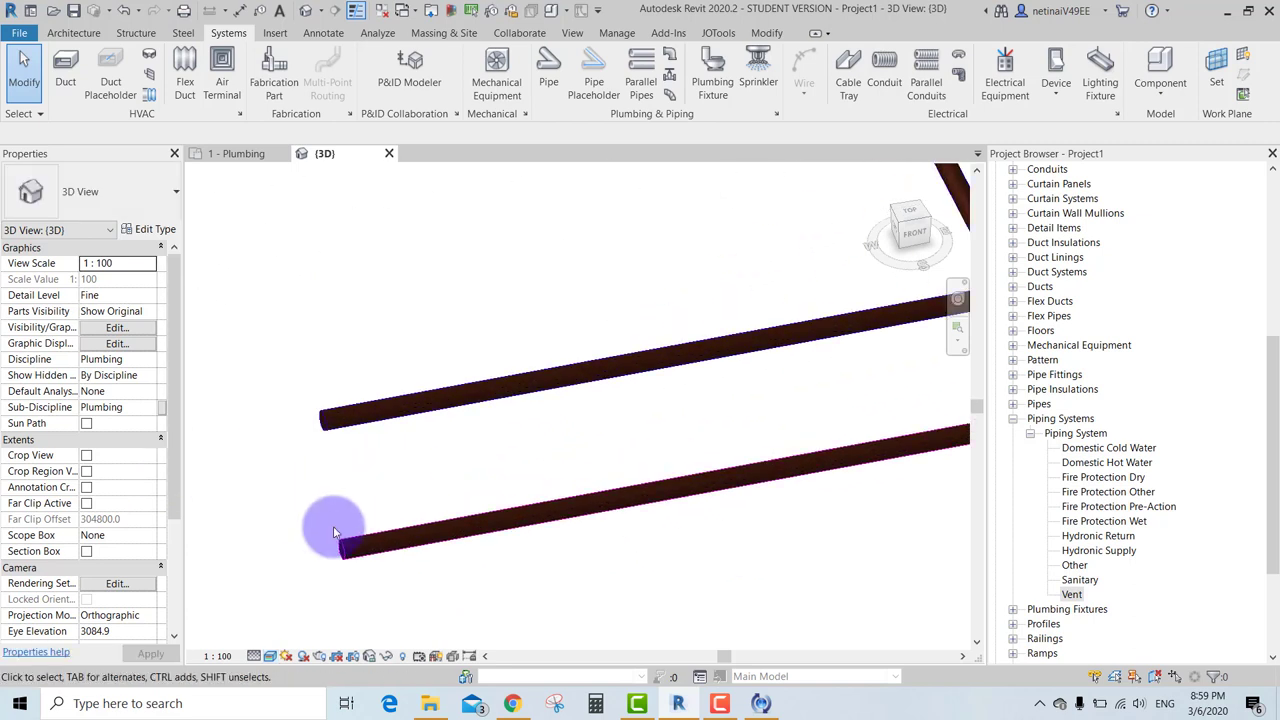
pyautogui.click(268, 656)
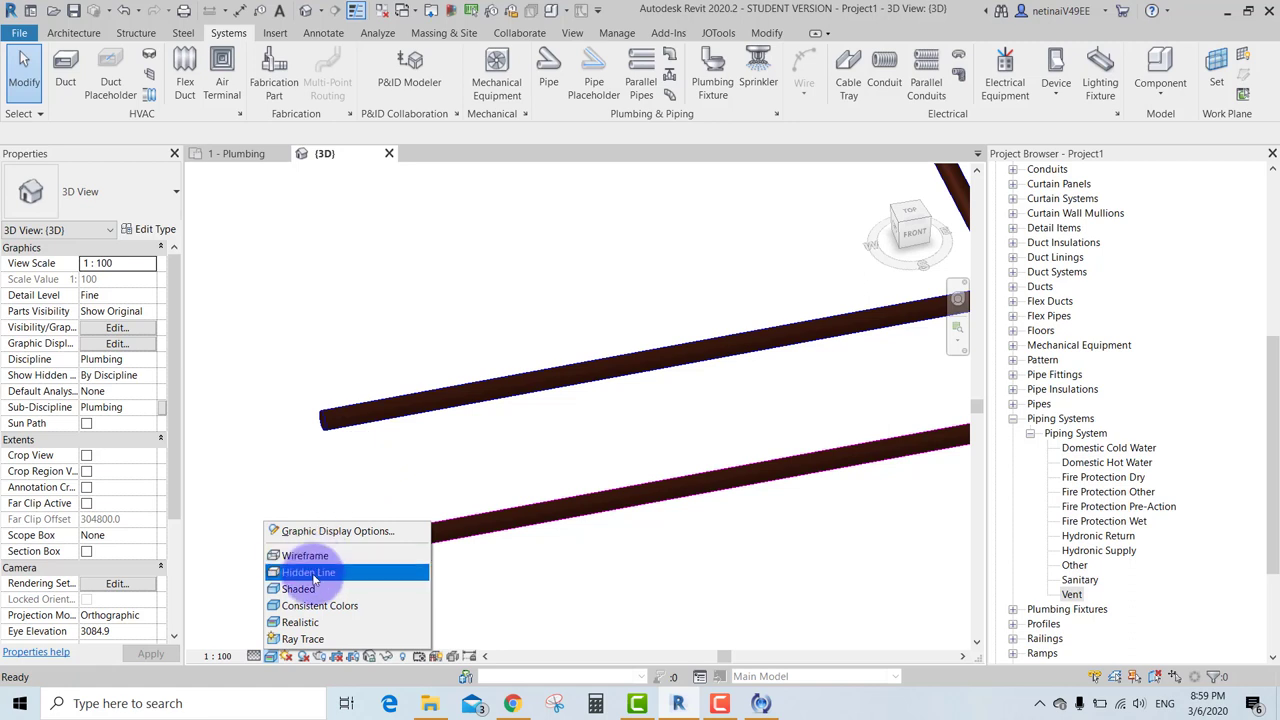
pyautogui.click(313, 574)
pyautogui.click(268, 656)
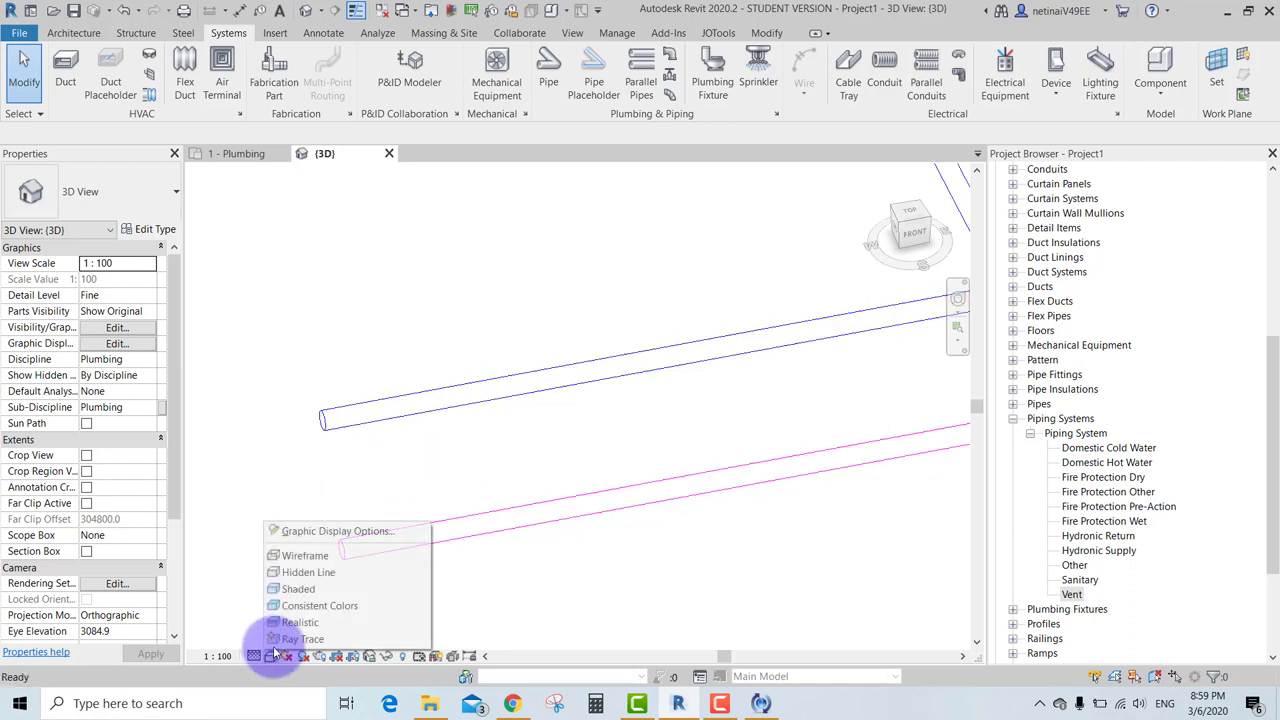
pyautogui.click(393, 587)
pyautogui.scroll(2, 323, 505)
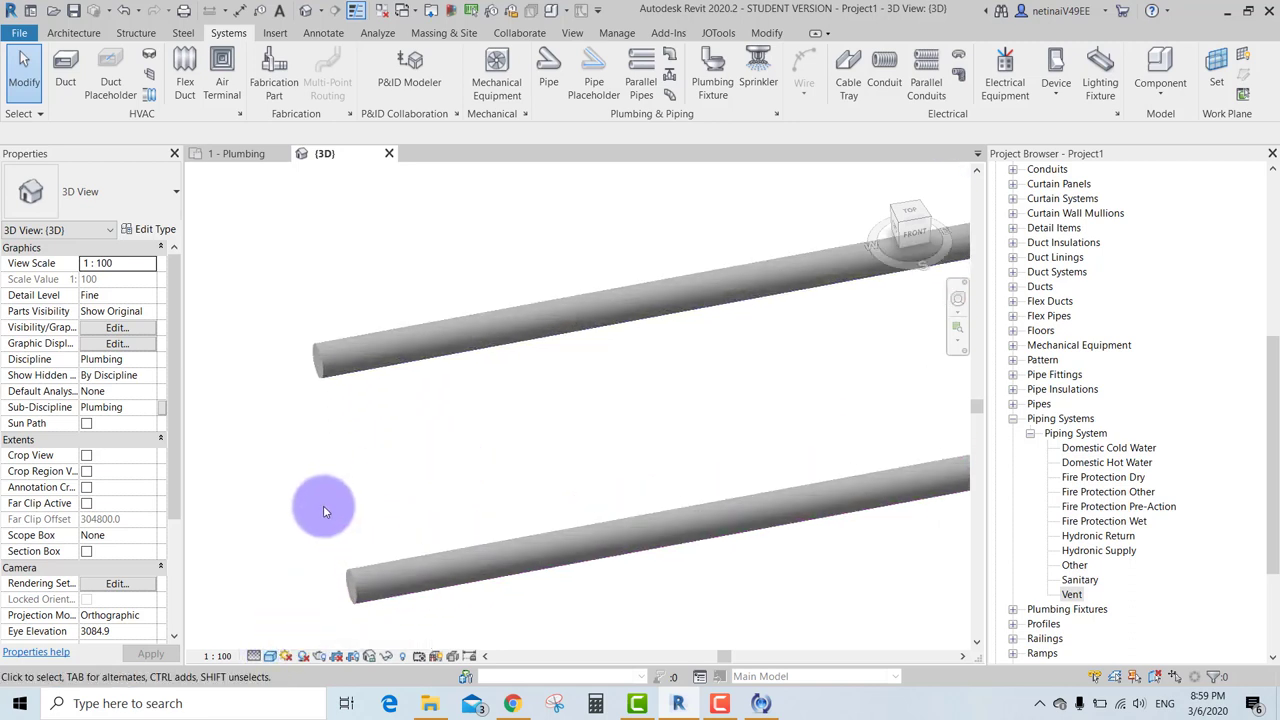
pyautogui.scroll(2, 380, 466)
pyautogui.scroll(2, 363, 517)
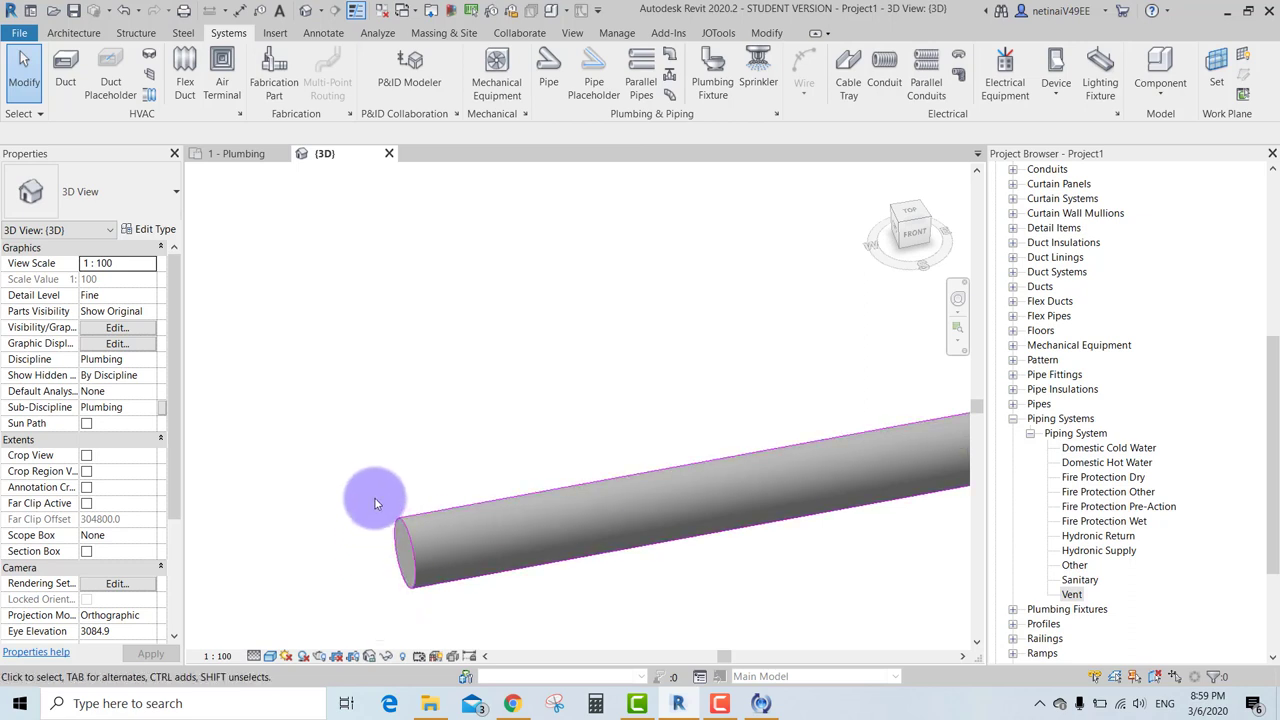
pyautogui.click(270, 656)
pyautogui.click(308, 574)
pyautogui.scroll(-2, 331, 520)
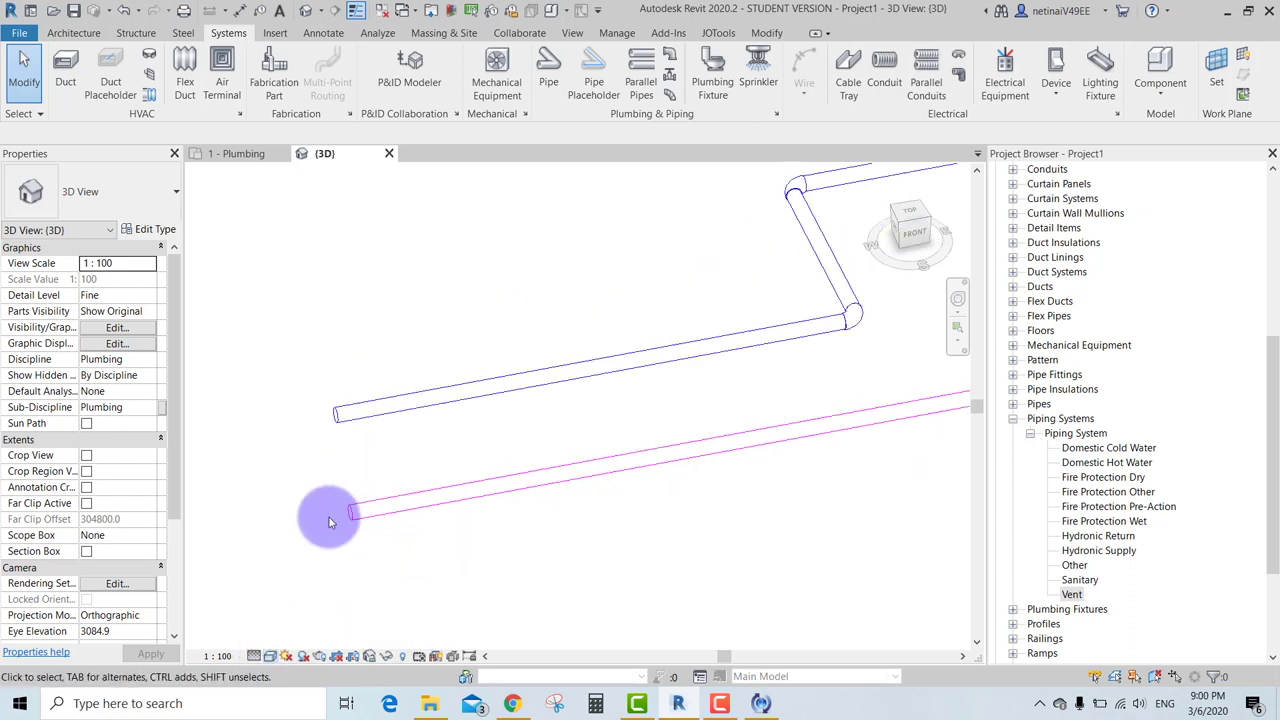
pyautogui.scroll(-2, 430, 517)
pyautogui.scroll(-1, 514, 517)
pyautogui.click(376, 437)
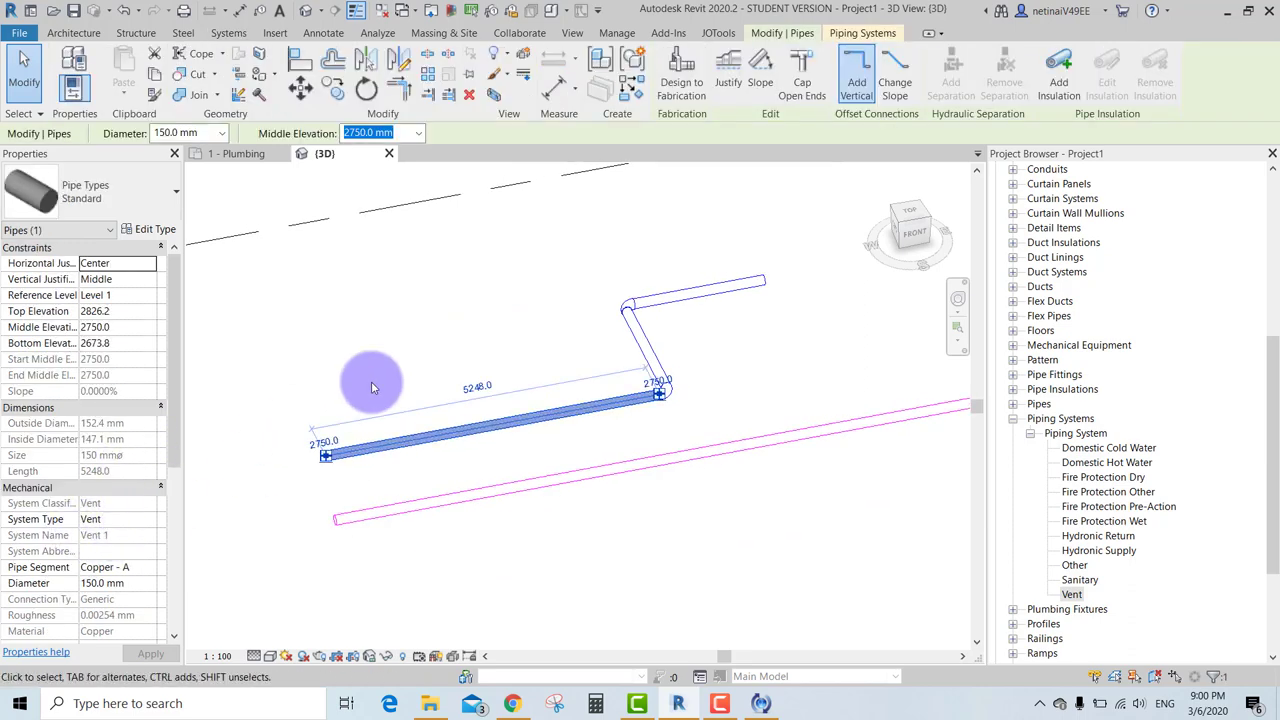
pyautogui.click(933, 488)
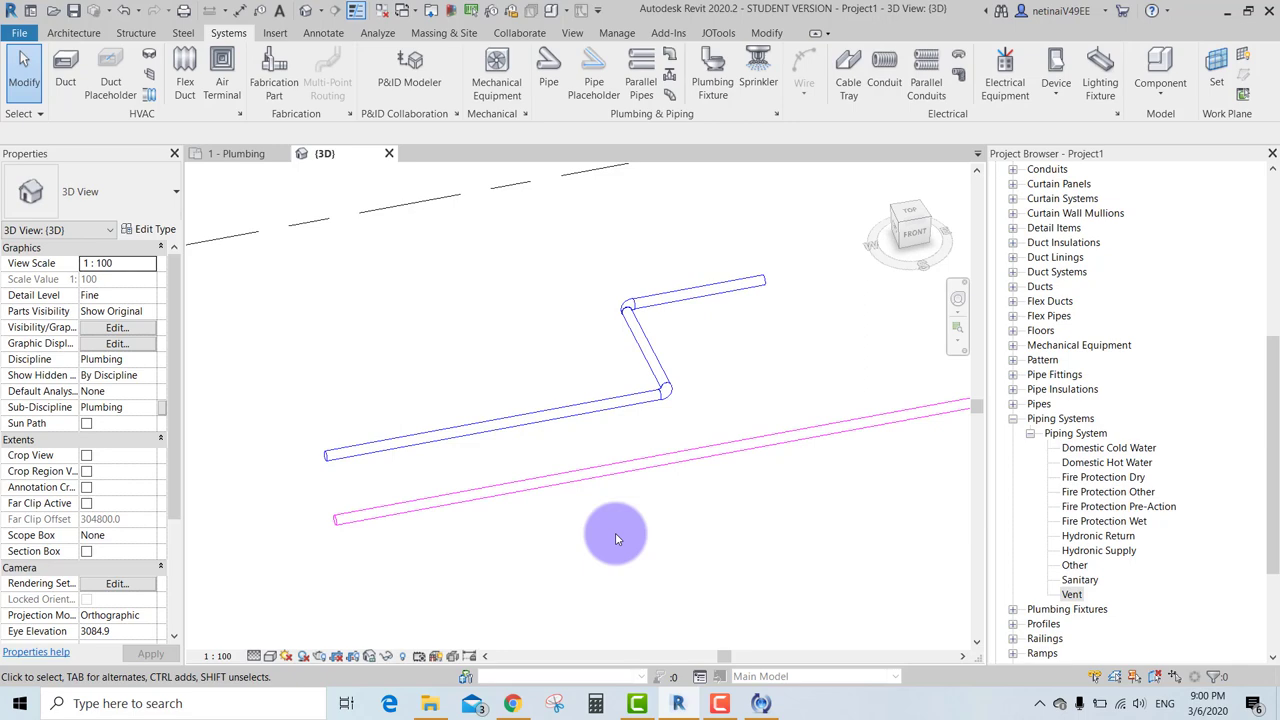
pyautogui.scroll(-1, 615, 532)
pyautogui.moveTo(649, 527); pyautogui.dragTo(604, 510, button='middle')
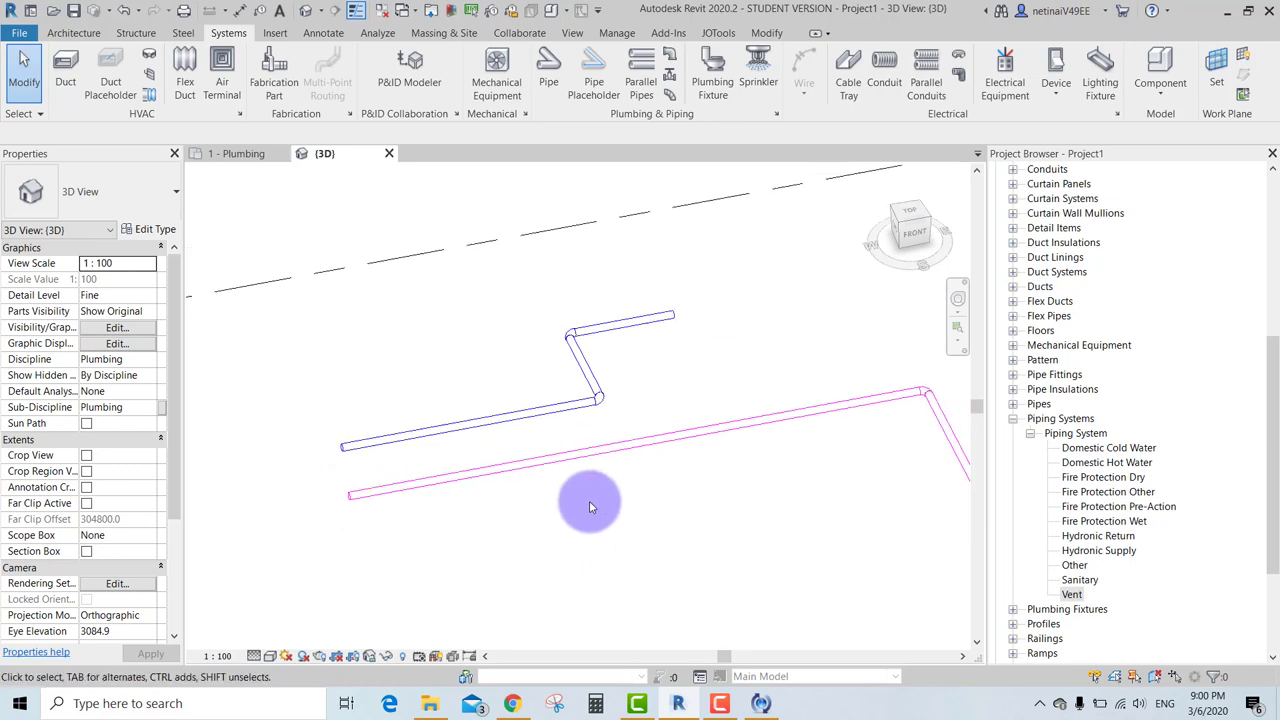